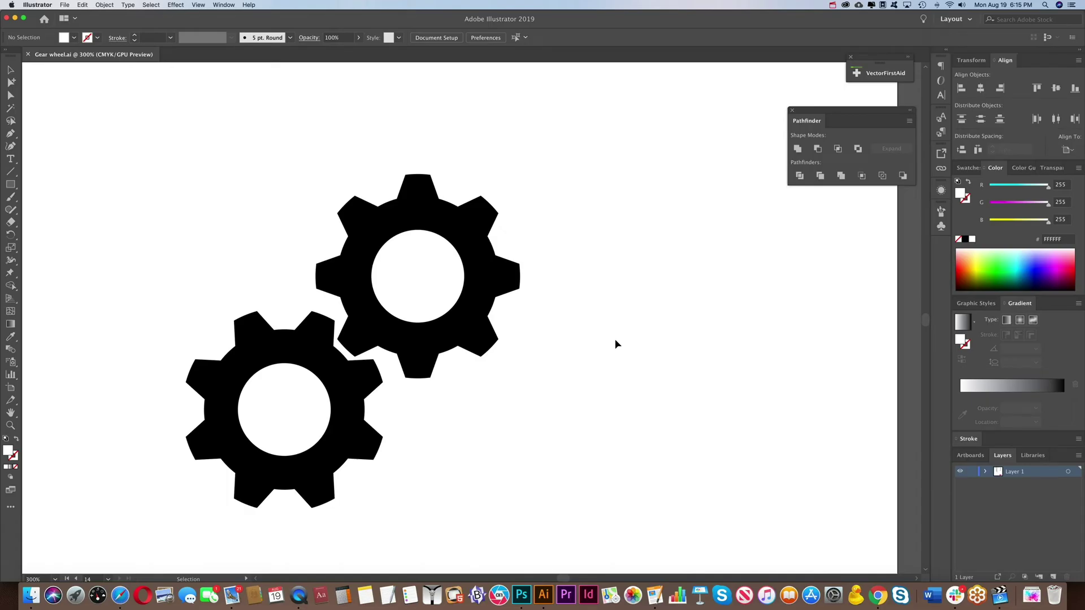
Marquee-select both sample black gears and delete them from the Gear wheel.ai artboard.
{"action": "left_click_drag", "start_coordinate": [543, 164], "coordinate": [119, 525]}
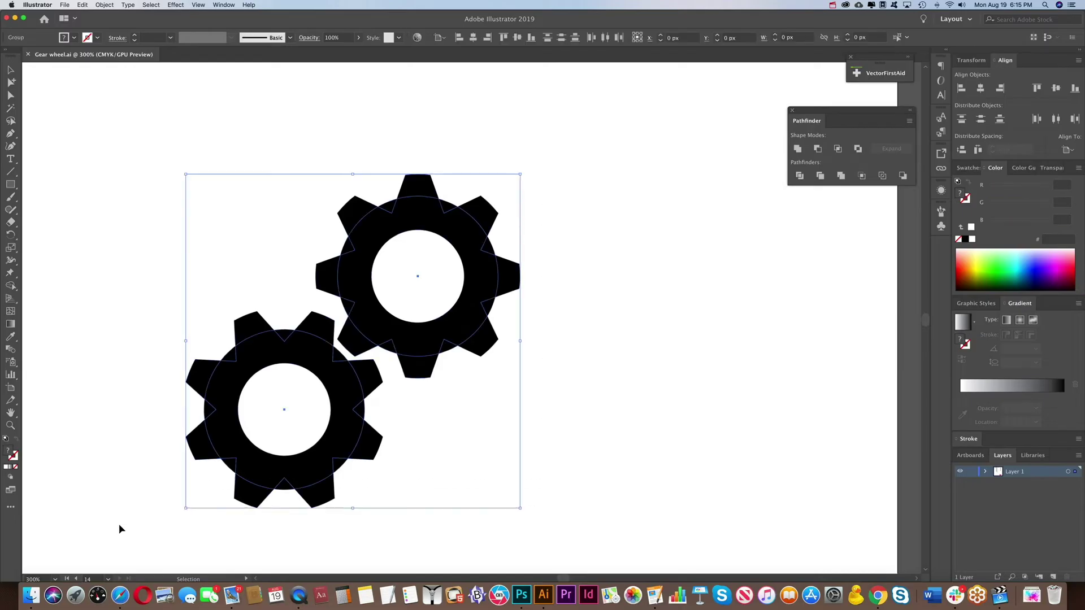
{"action": "key", "text": "Delete"}
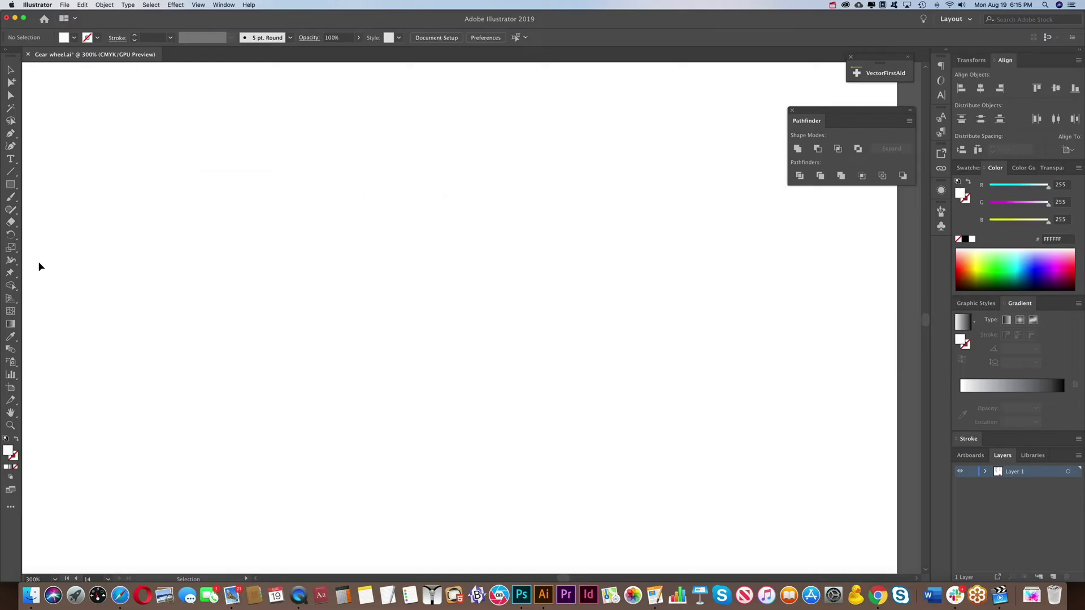
Create an 8-point star with radii 25 px and 50 px and a black outline.
{"action": "left_click", "coordinate": [9, 184]}
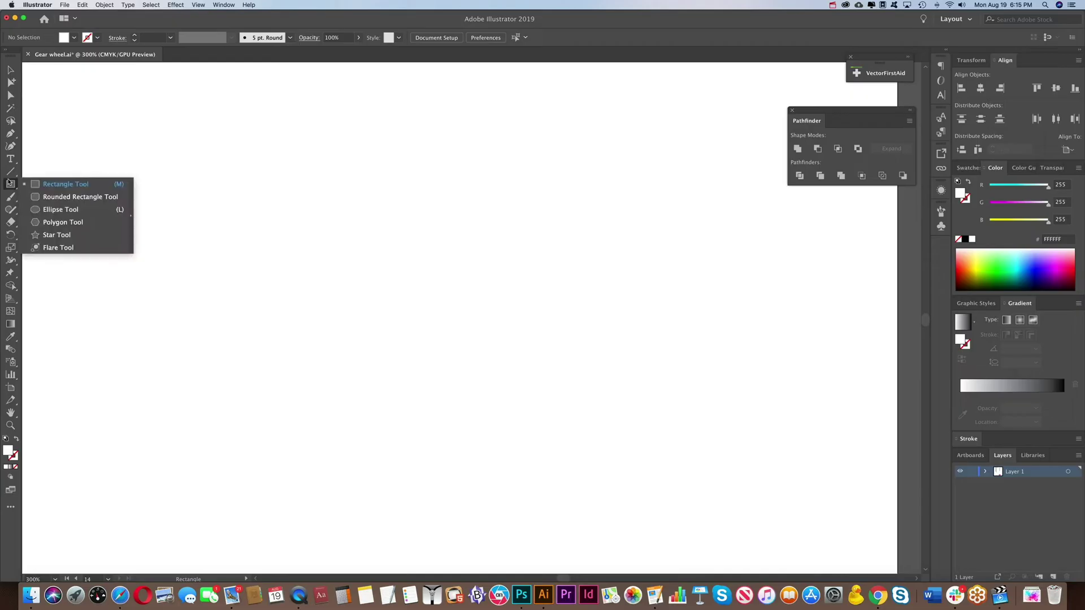
{"action": "left_click", "coordinate": [51, 235]}
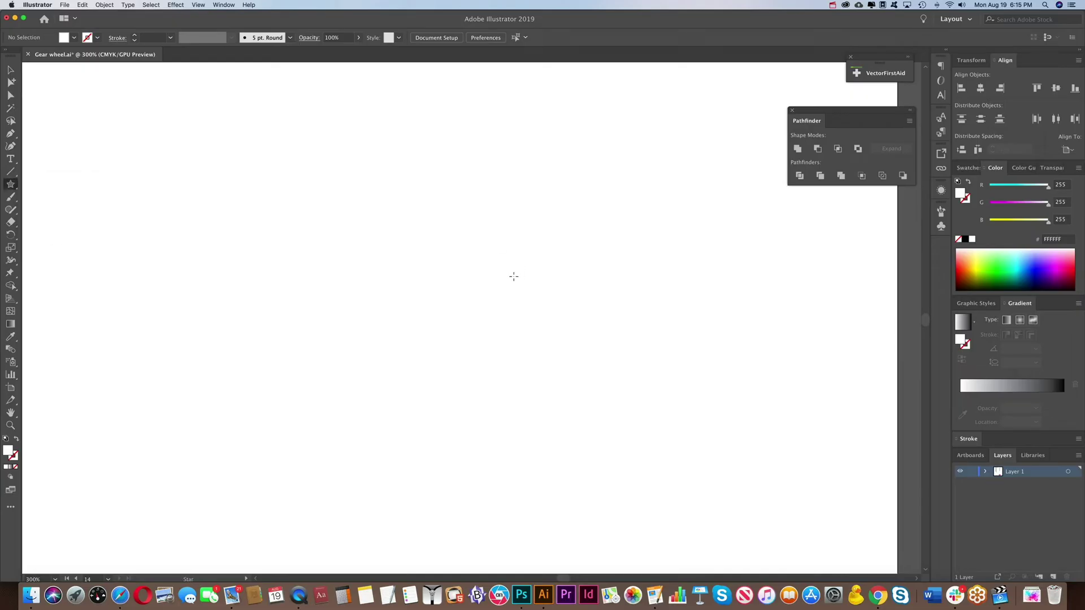
{"action": "left_click", "coordinate": [437, 283]}
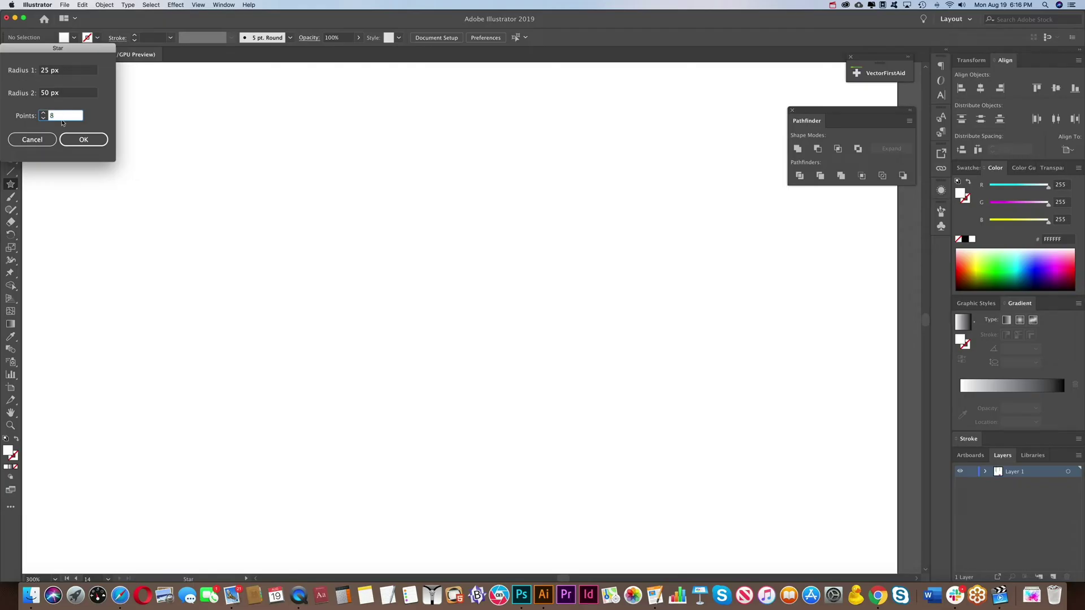
{"action": "left_click", "coordinate": [79, 140]}
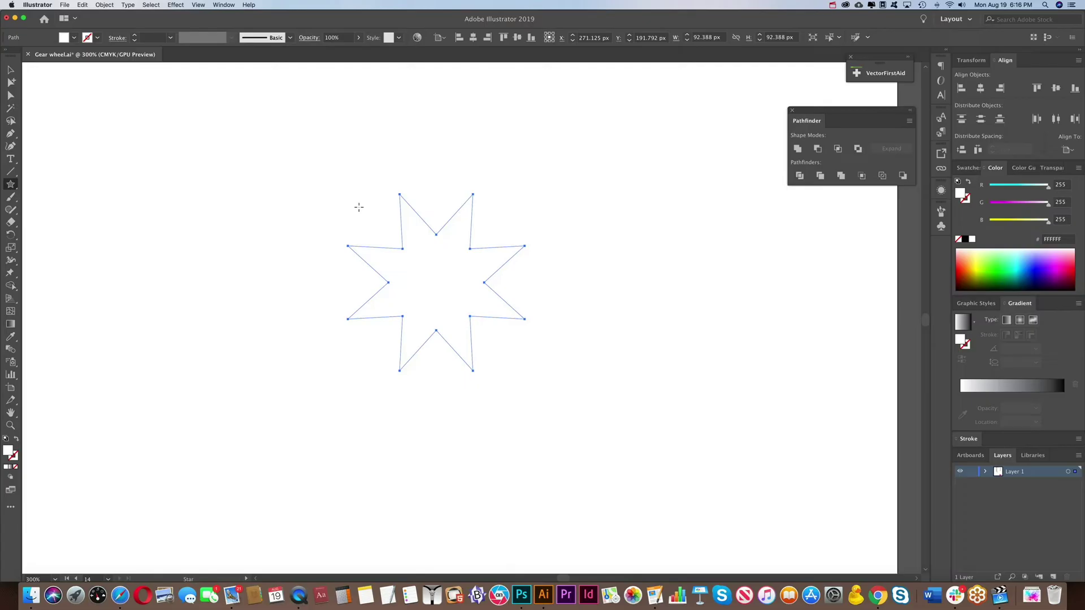
{"action": "left_click", "coordinate": [6, 439]}
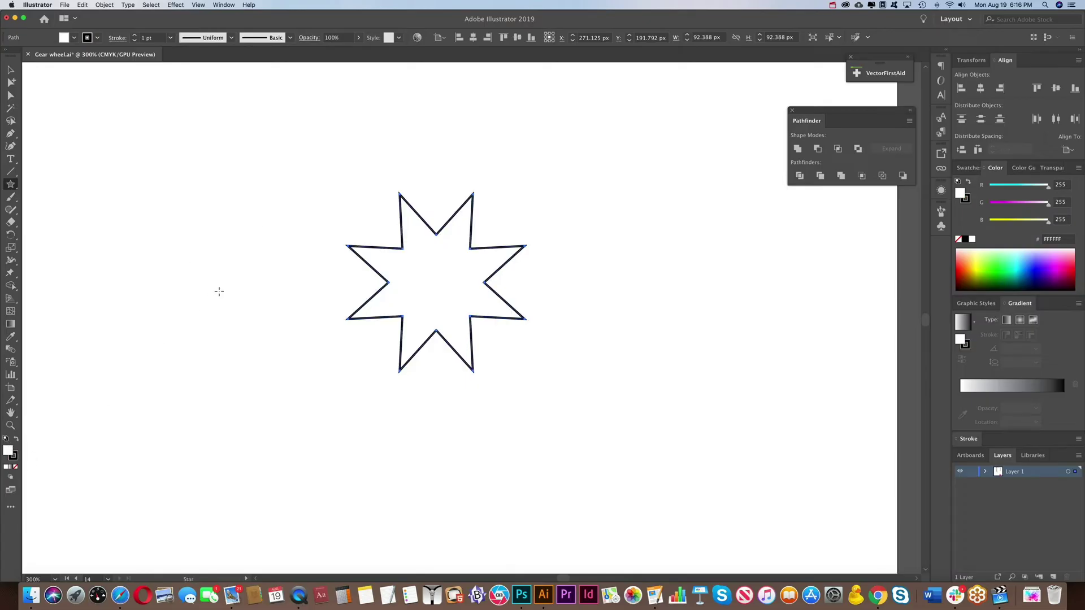
{"action": "left_click", "coordinate": [10, 70]}
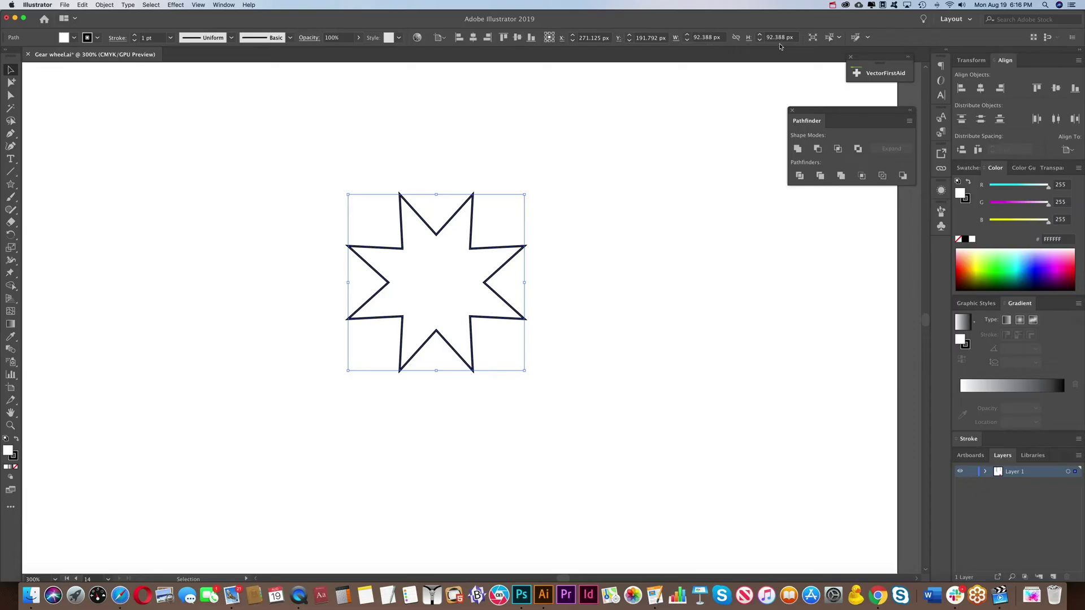
{"action": "left_click", "coordinate": [696, 178]}
{"action": "key", "text": "z"}
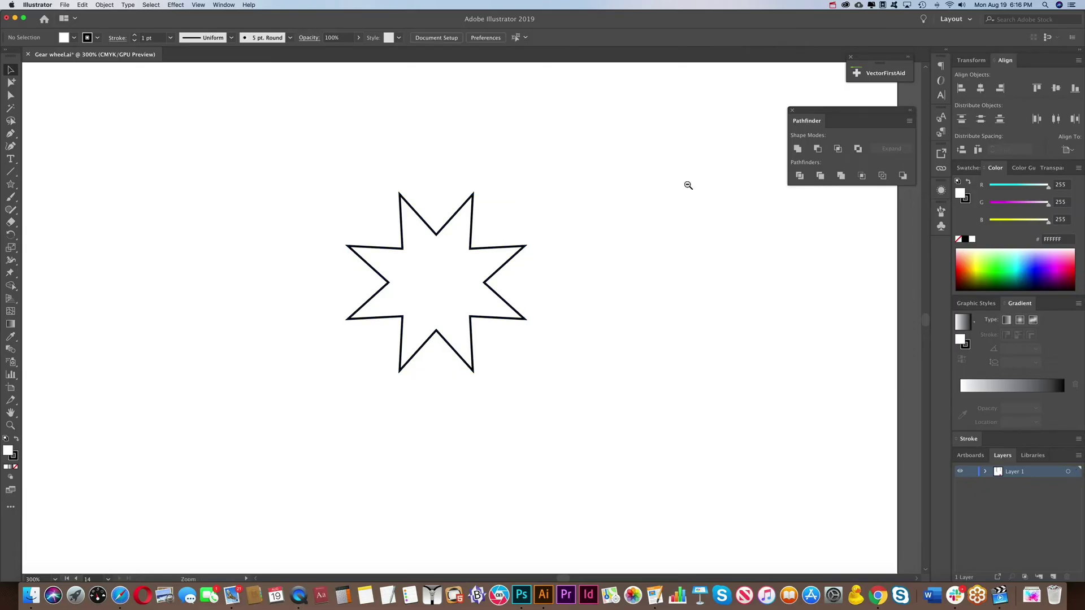
{"action": "left_click", "coordinate": [689, 185], "text": "alt"}
{"action": "left_click_drag", "start_coordinate": [698, 194], "coordinate": [155, 227]}
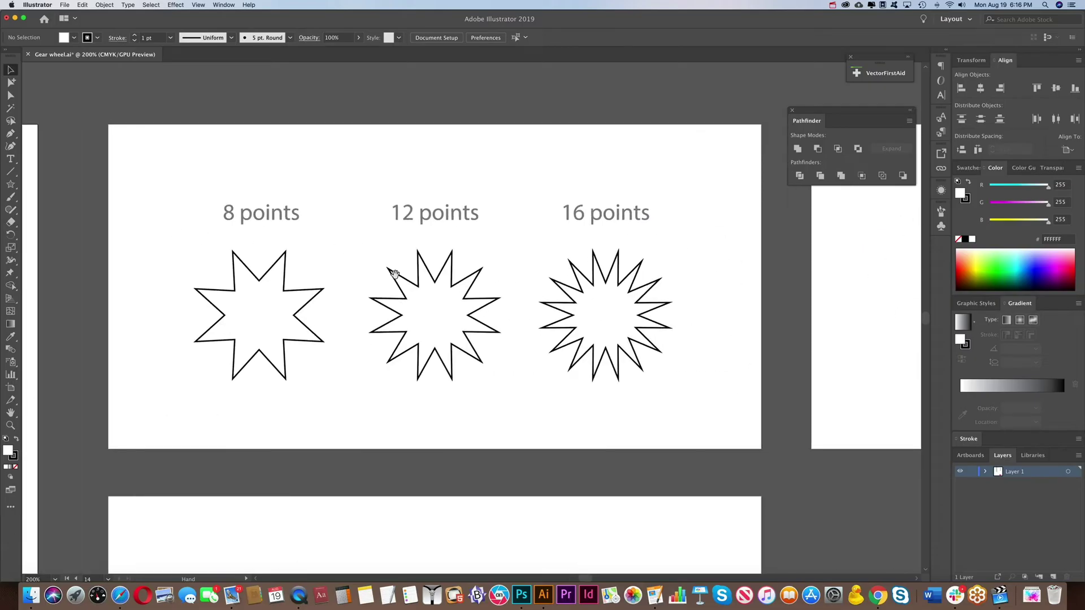
{"action": "key", "text": "v"}
{"action": "scroll", "coordinate": [612, 336], "scroll_direction": "right", "scroll_amount": 10}
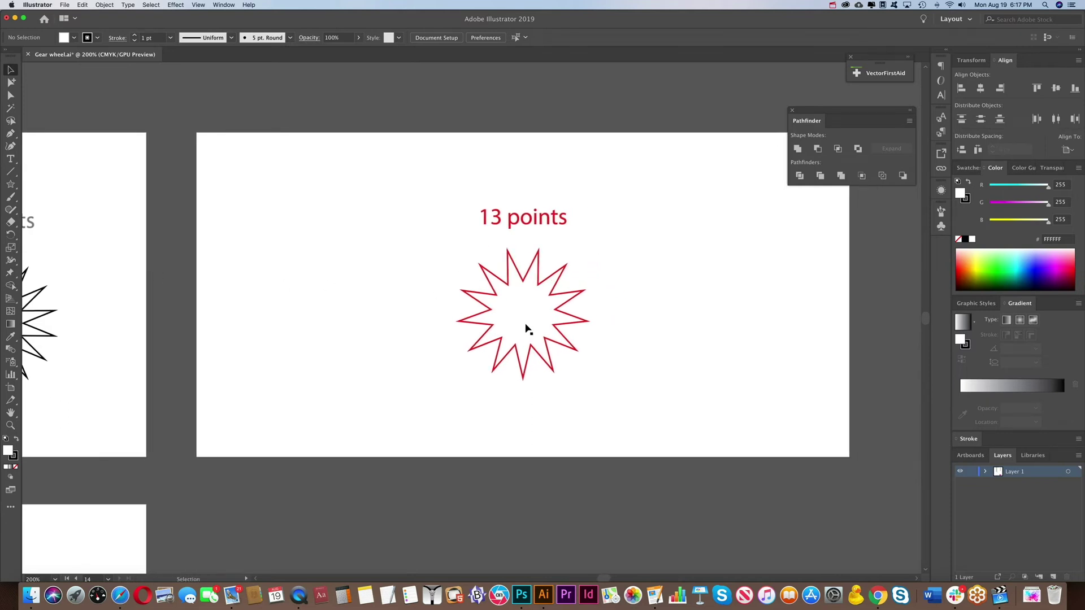
{"action": "left_click_drag", "start_coordinate": [629, 277], "coordinate": [484, 382]}
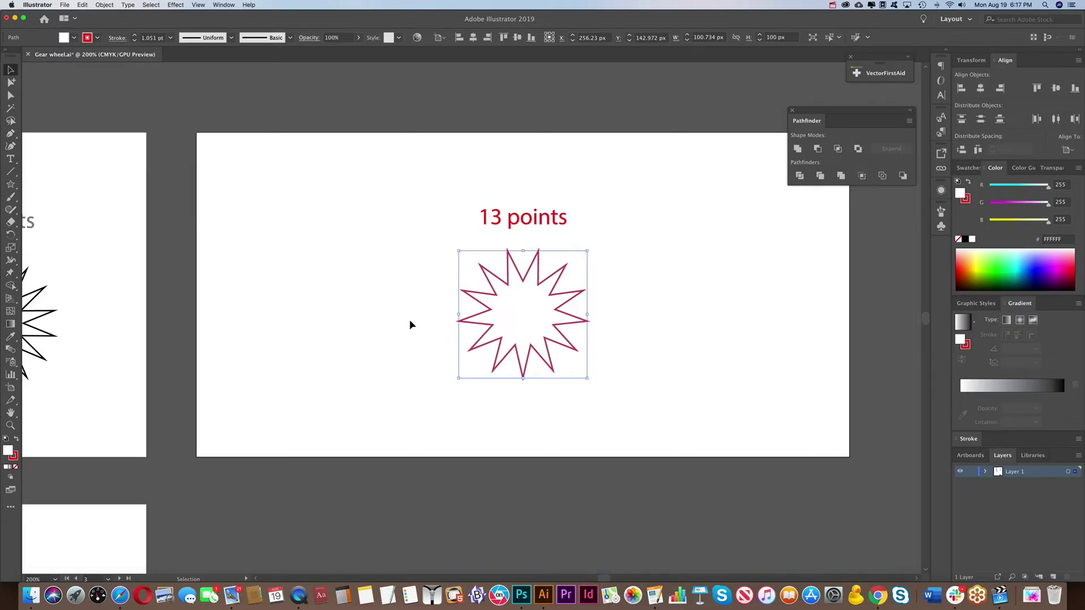
{"action": "left_click", "coordinate": [256, 297]}
{"action": "left_click_drag", "start_coordinate": [256, 298], "coordinate": [815, 293]}
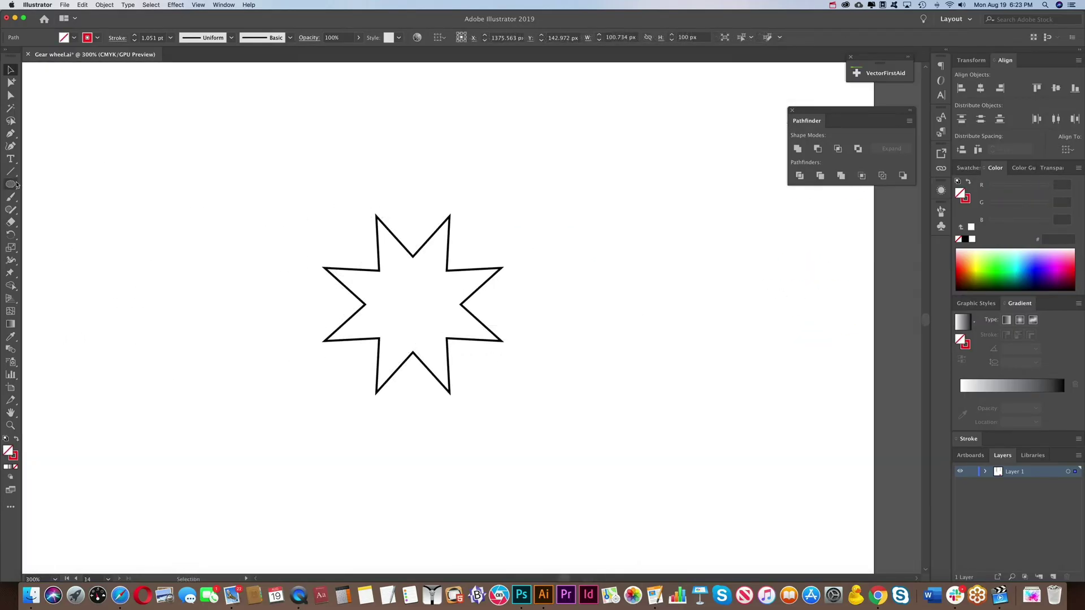
Draw a circle over the star and adjust its position and size.
{"action": "left_click_drag", "start_coordinate": [16, 185], "coordinate": [39, 214]}
{"action": "left_click_drag", "start_coordinate": [337, 226], "coordinate": [487, 384]}
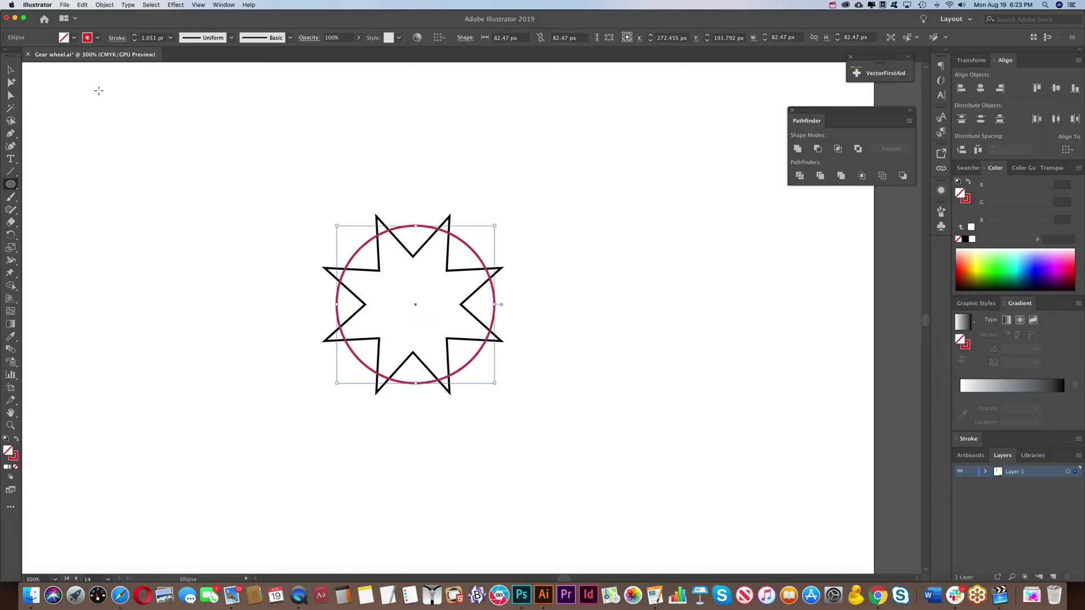
{"action": "left_click", "coordinate": [10, 70]}
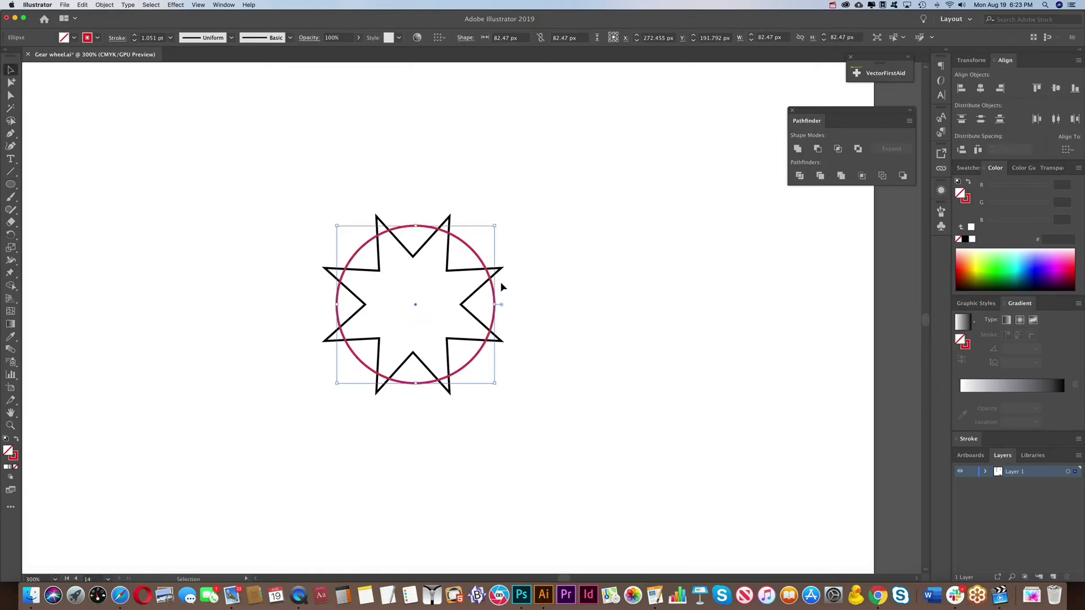
{"action": "left_click", "coordinate": [471, 251]}
{"action": "left_click_drag", "start_coordinate": [470, 251], "coordinate": [471, 250]}
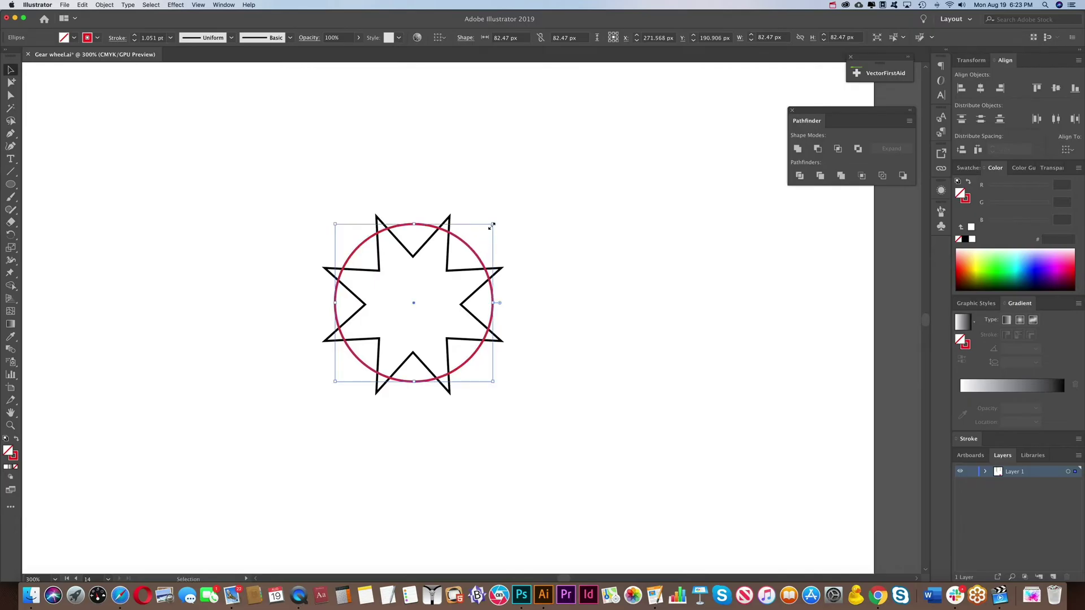
{"action": "left_click_drag", "start_coordinate": [492, 225], "coordinate": [454, 291]}
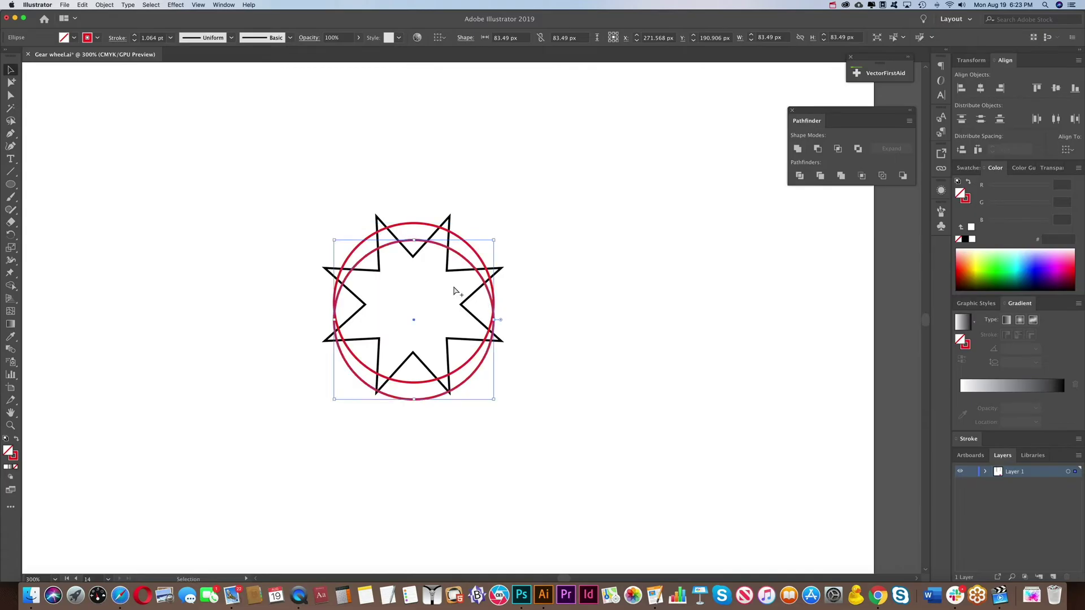
Shrink a duplicate circle inside the first and centre both circles on the star.
{"action": "left_click_drag", "start_coordinate": [414, 399], "coordinate": [418, 371]}
{"action": "left_click_drag", "start_coordinate": [526, 408], "coordinate": [232, 171]}
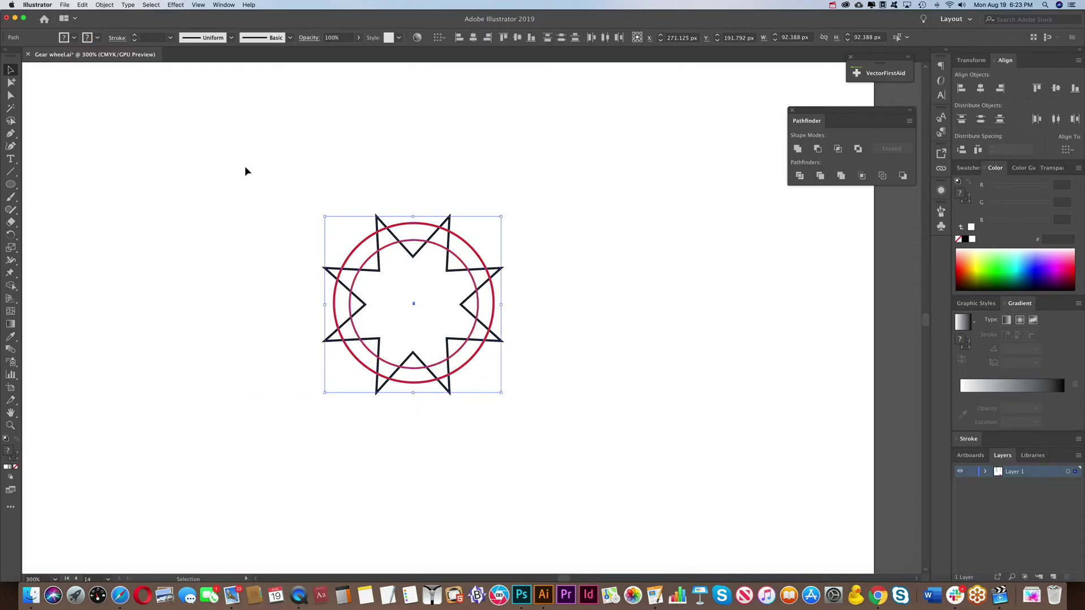
{"action": "left_click", "coordinate": [1056, 88]}
{"action": "left_click", "coordinate": [981, 88]}
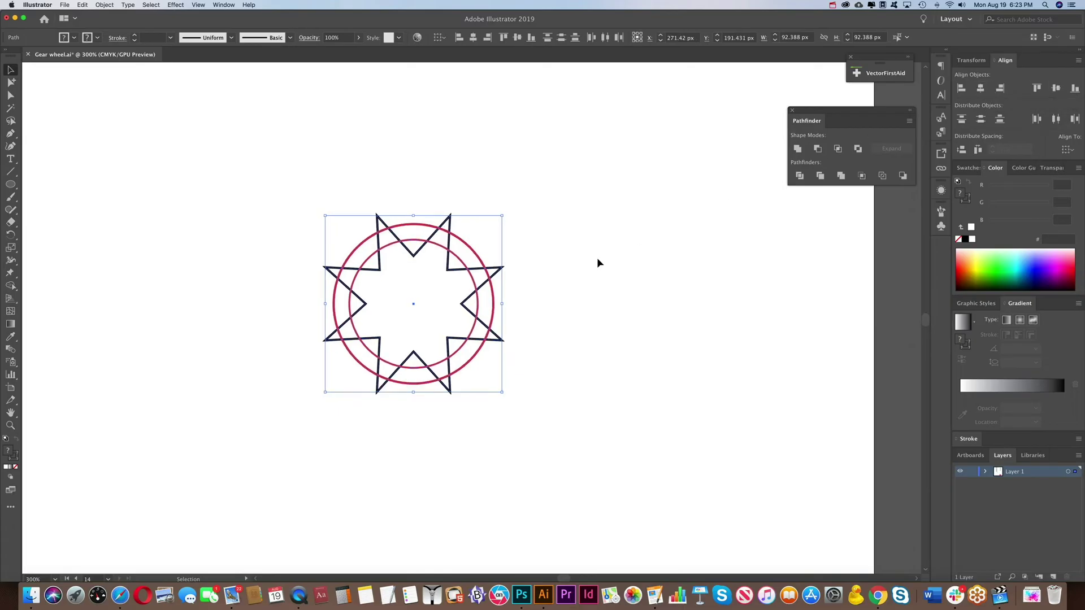
{"action": "left_click", "coordinate": [566, 270]}
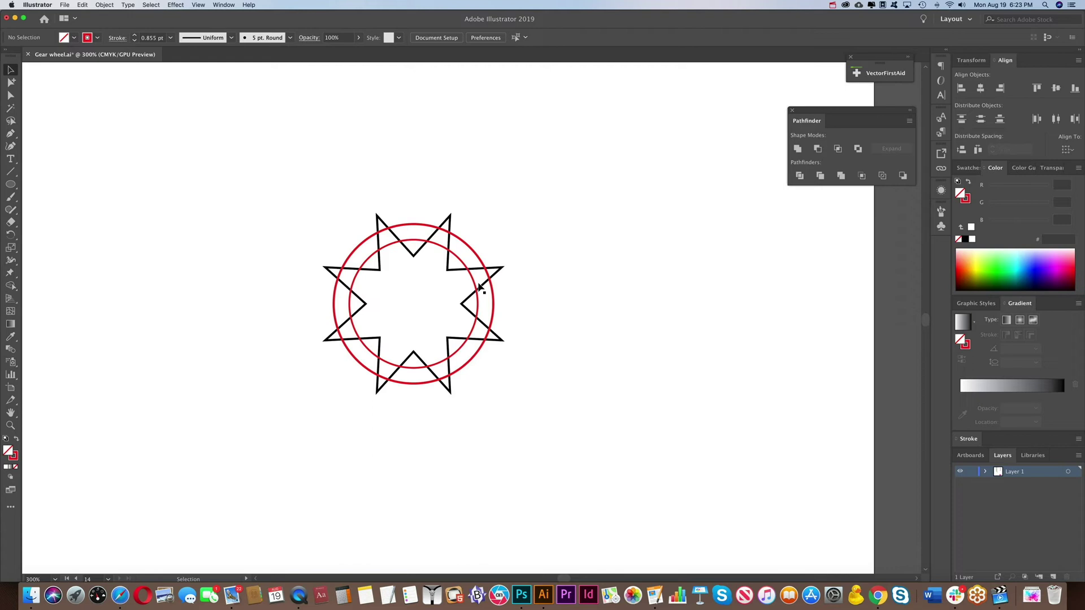
Unite the star with the inner circle using Pathfinder Unite.
{"action": "left_click", "coordinate": [457, 273]}
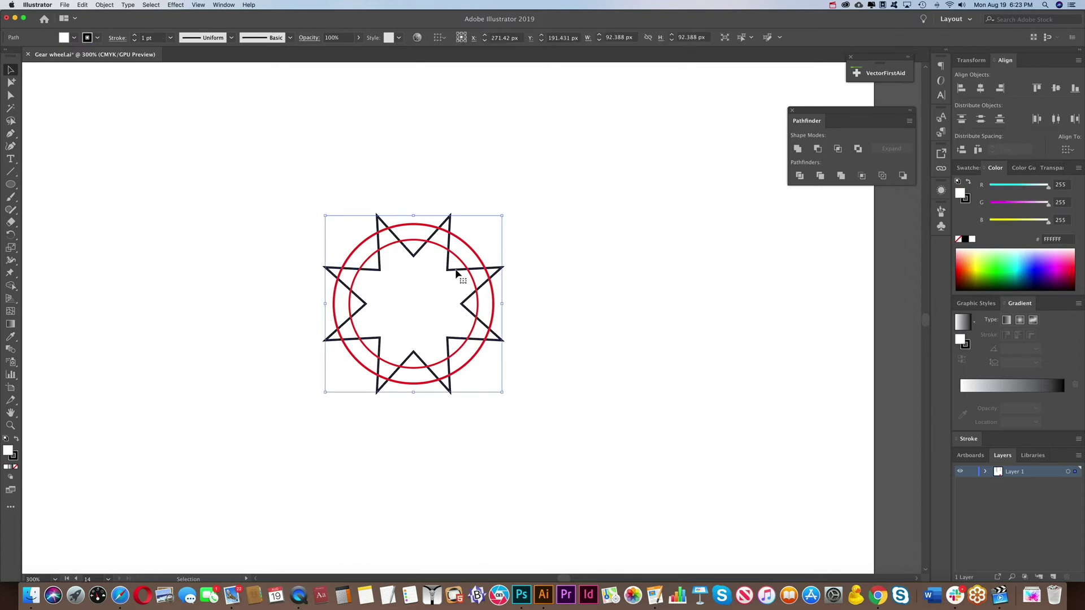
{"action": "left_click", "coordinate": [459, 260], "text": "shift"}
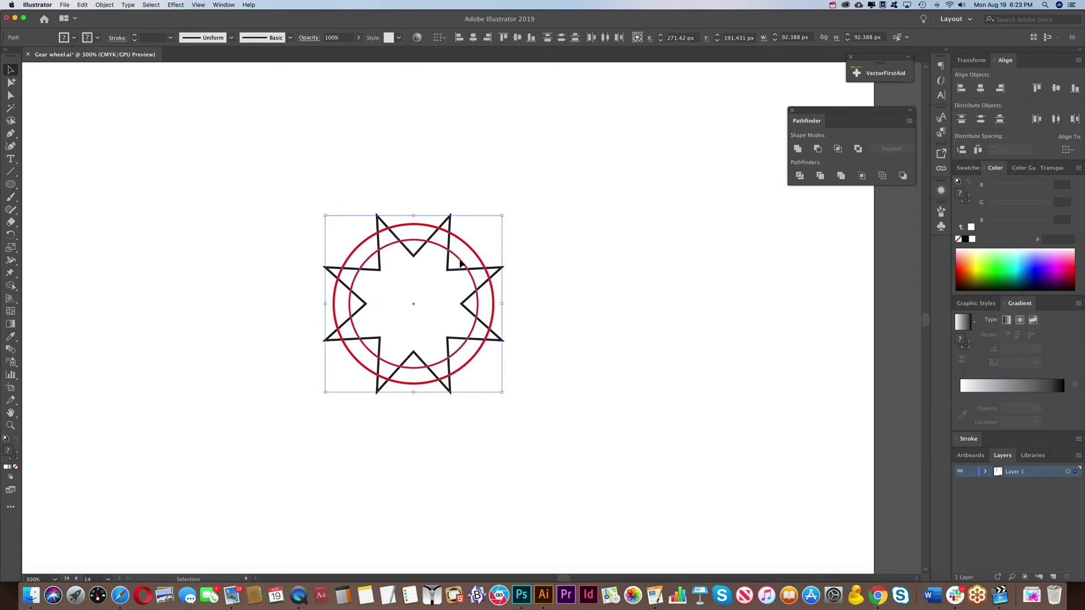
{"action": "left_click", "coordinate": [798, 149]}
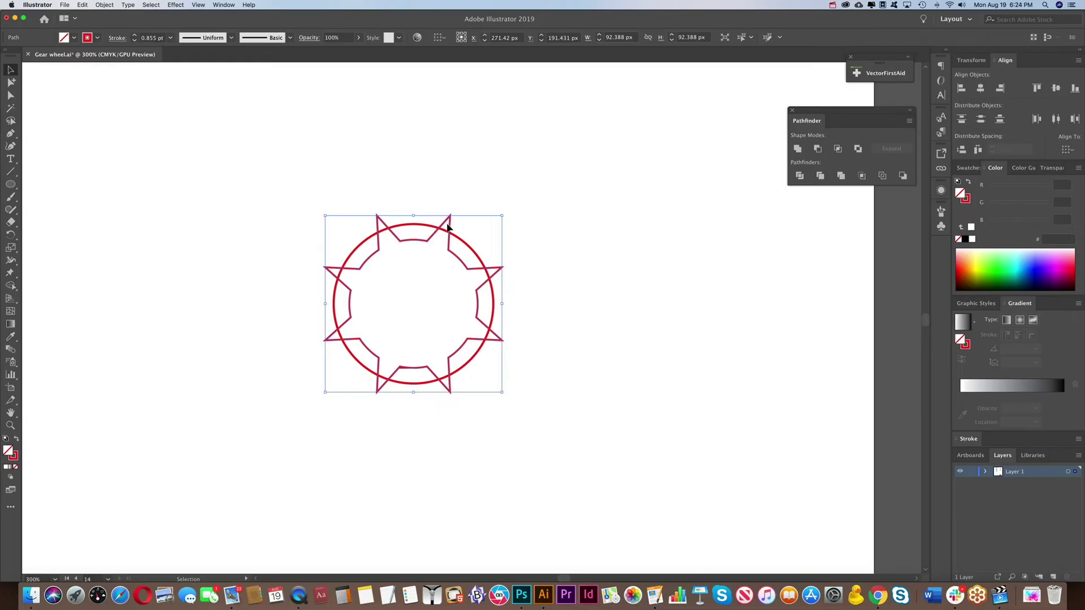
Divide the overlapping gear paths into separate pieces with Pathfinder Divide.
{"action": "left_click", "coordinate": [527, 220]}
{"action": "left_click_drag", "start_coordinate": [533, 190], "coordinate": [416, 302]}
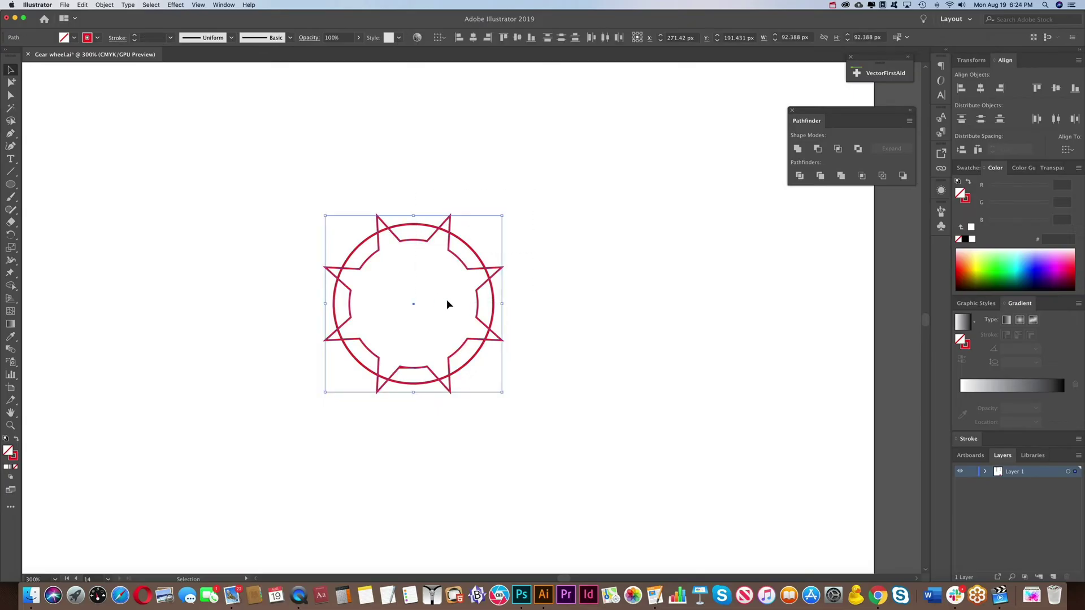
{"action": "left_click", "coordinate": [800, 176]}
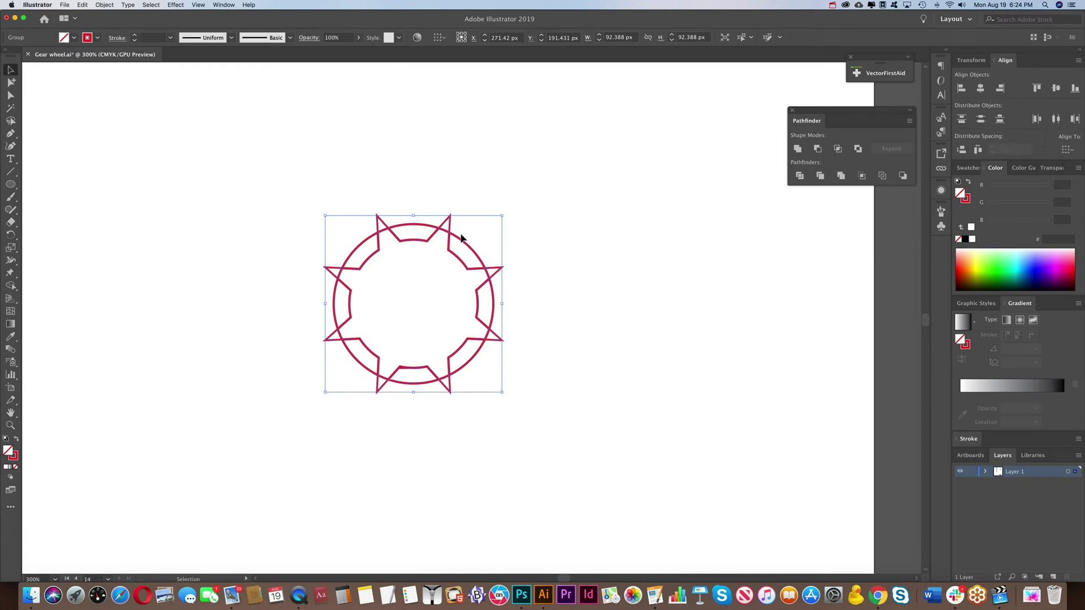
{"action": "left_click_drag", "start_coordinate": [473, 253], "coordinate": [531, 226]}
{"action": "key", "text": "super+z"}
Ungroup the divided pieces and delete the leftover outer ring-and-star piece.
{"action": "key", "text": "super"}
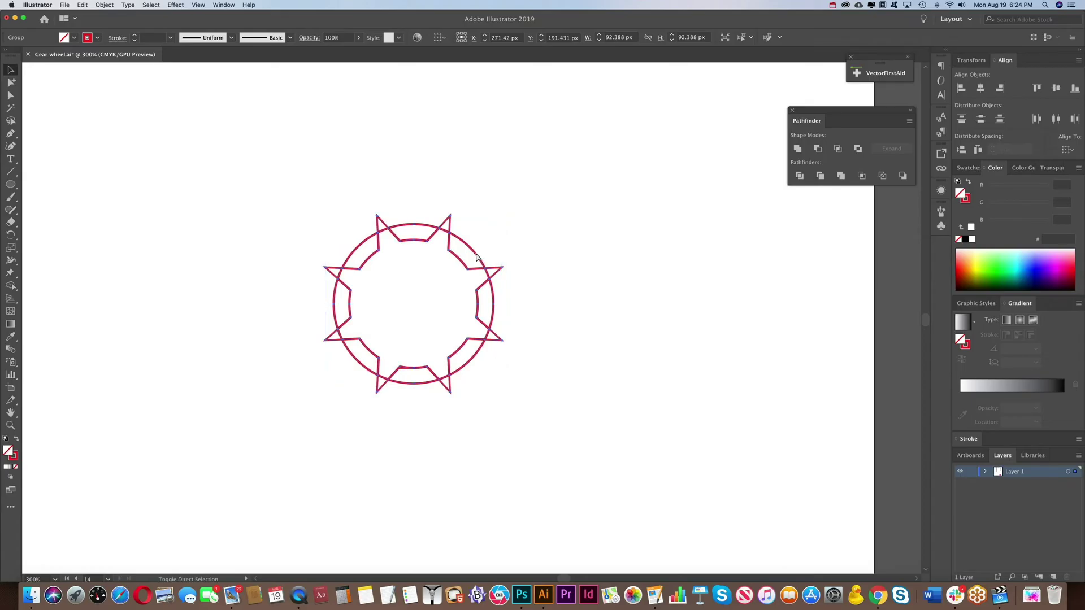
{"action": "right_click", "coordinate": [476, 256]}
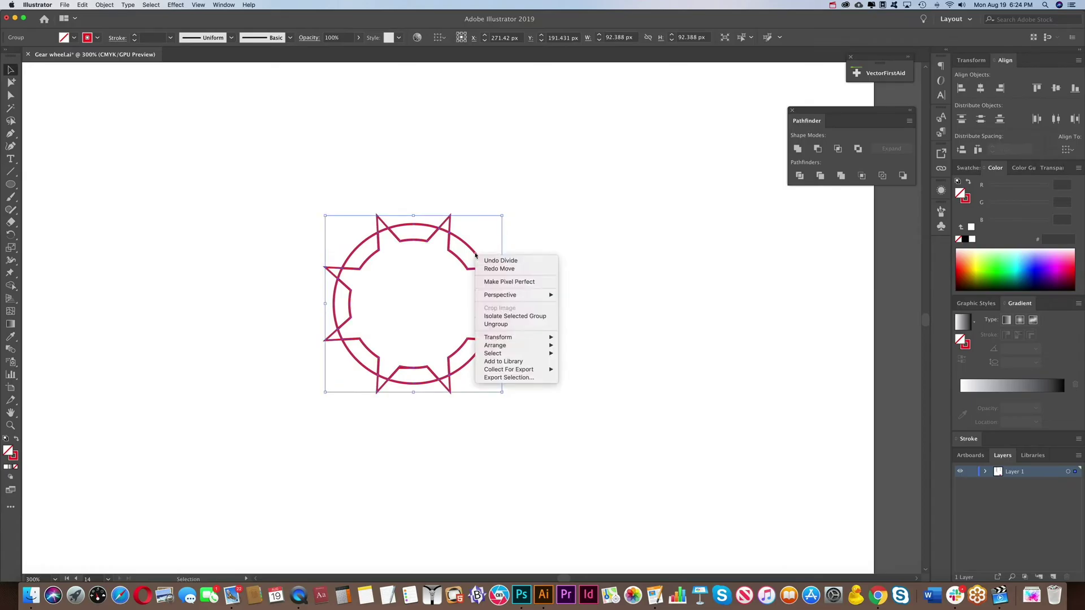
{"action": "left_click", "coordinate": [503, 325]}
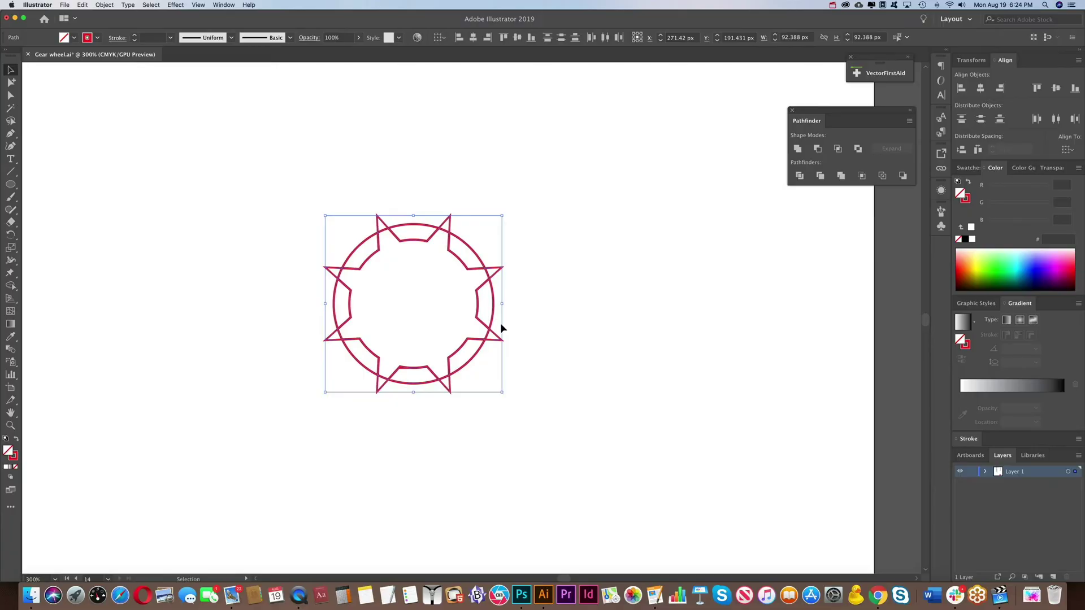
{"action": "left_click", "coordinate": [479, 298], "text": "shift"}
{"action": "left_click", "coordinate": [478, 301], "text": "shift"}
{"action": "left_click_drag", "start_coordinate": [491, 300], "coordinate": [725, 251]}
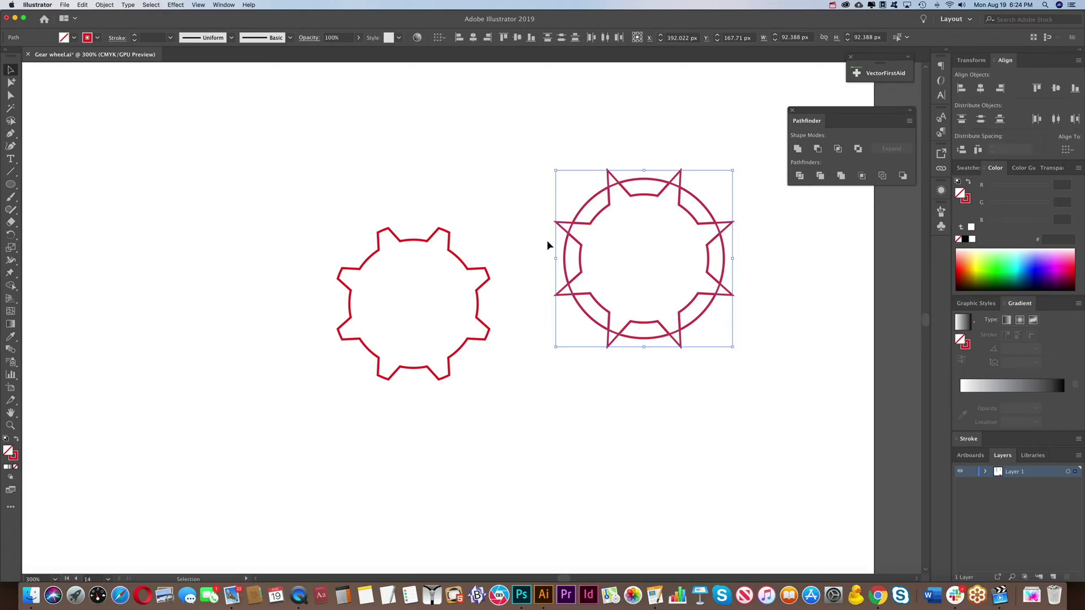
{"action": "key", "text": "Delete"}
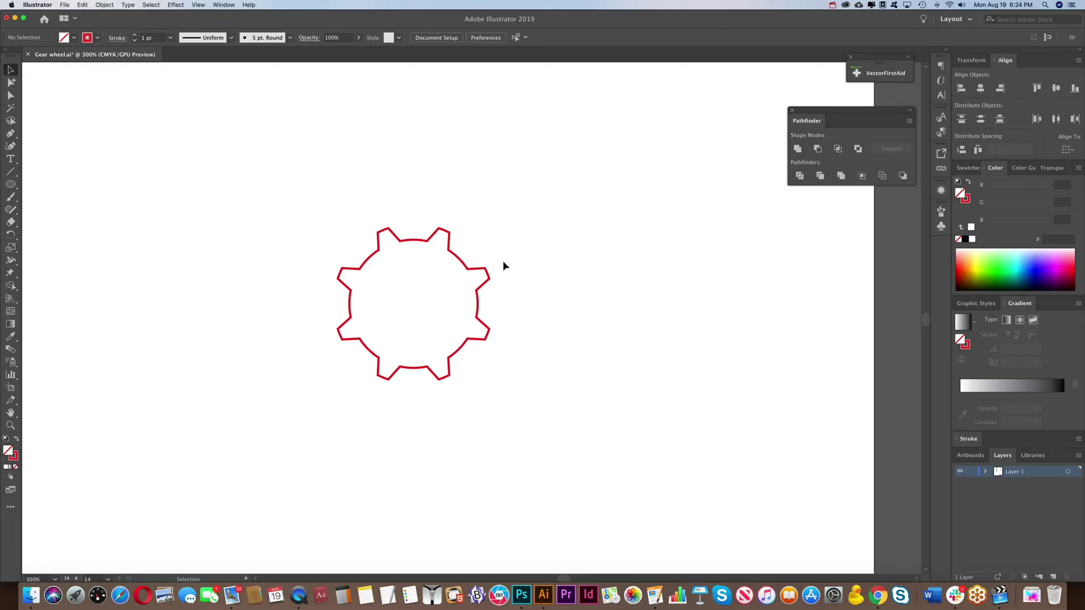
Draw a circle inside the gear and centre it on the gear.
{"action": "left_click", "coordinate": [10, 185]}
{"action": "left_click_drag", "start_coordinate": [362, 252], "coordinate": [453, 335]}
{"action": "left_click", "coordinate": [12, 70]}
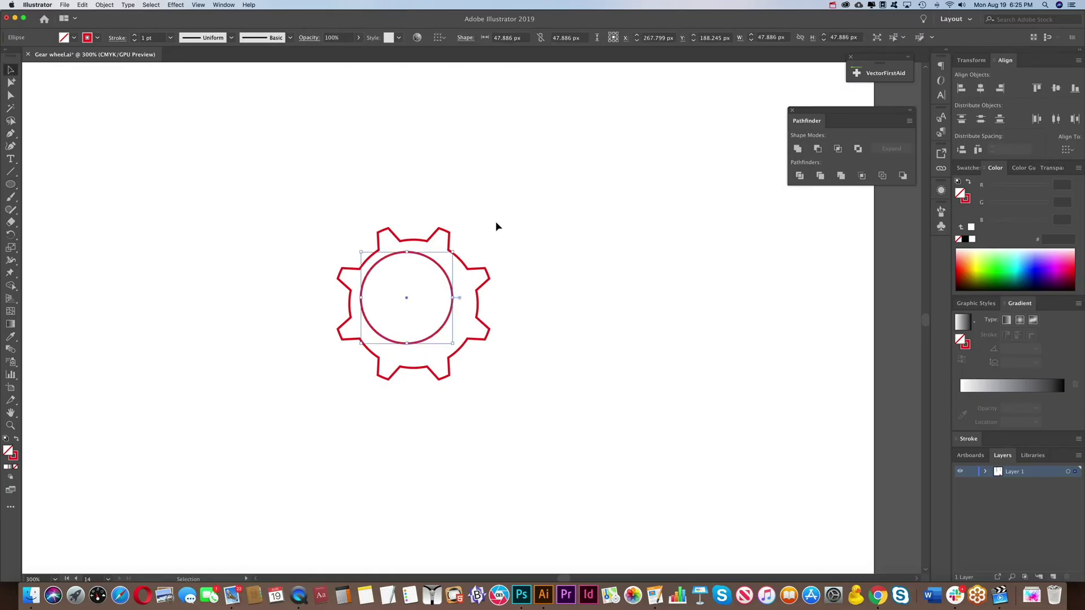
{"action": "left_click", "coordinate": [489, 278], "text": "shift"}
{"action": "left_click", "coordinate": [981, 88]}
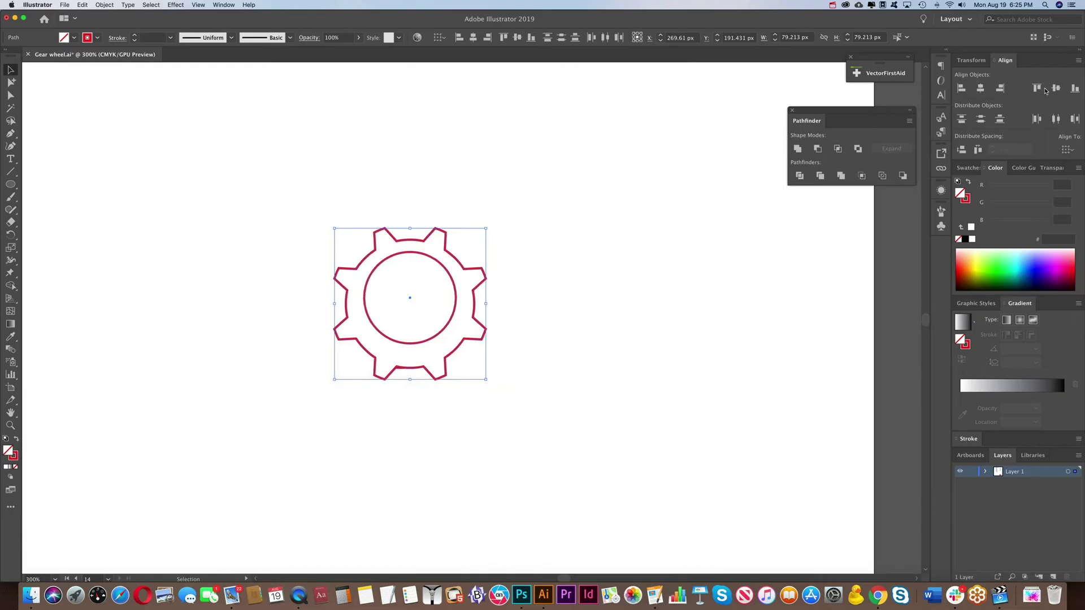
{"action": "left_click", "coordinate": [1055, 89]}
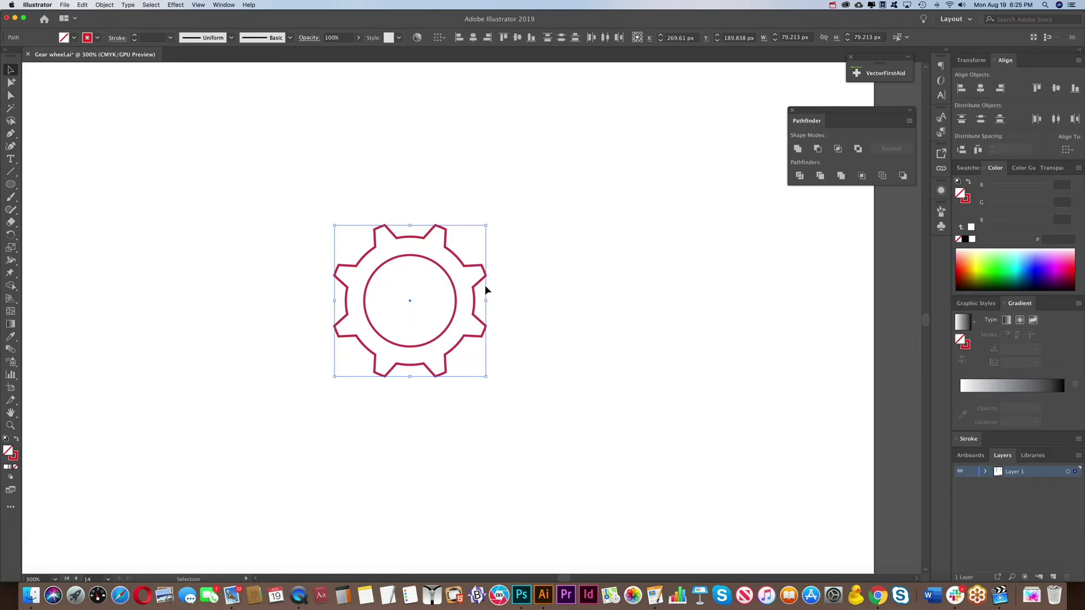
Shrink the inner circle slightly, then select and group it with the gear.
{"action": "left_click", "coordinate": [449, 283]}
{"action": "left_click", "coordinate": [454, 288]}
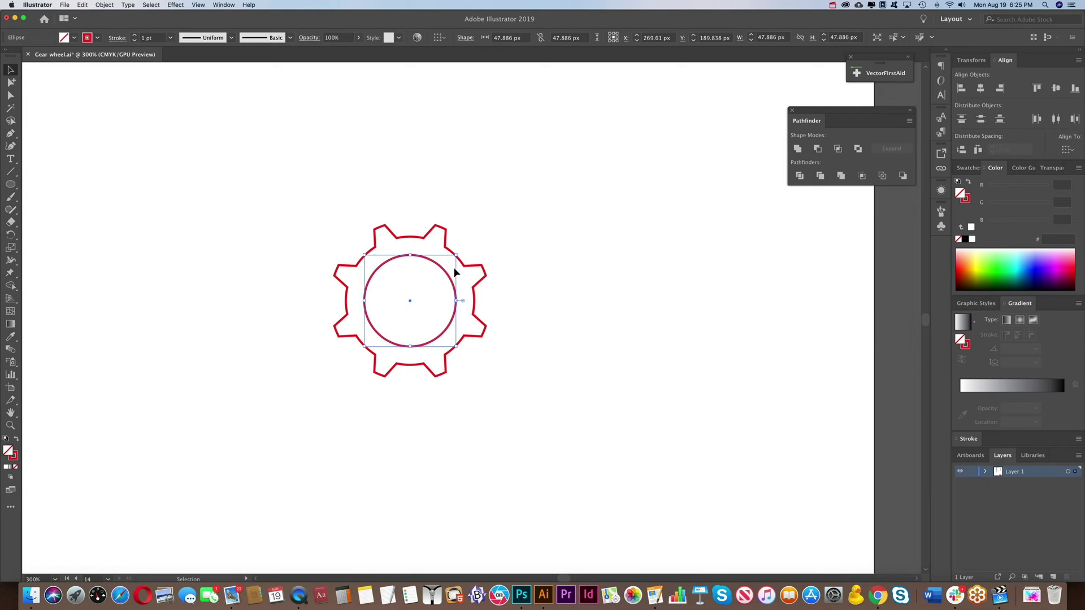
{"action": "left_click_drag", "start_coordinate": [457, 256], "coordinate": [454, 257]}
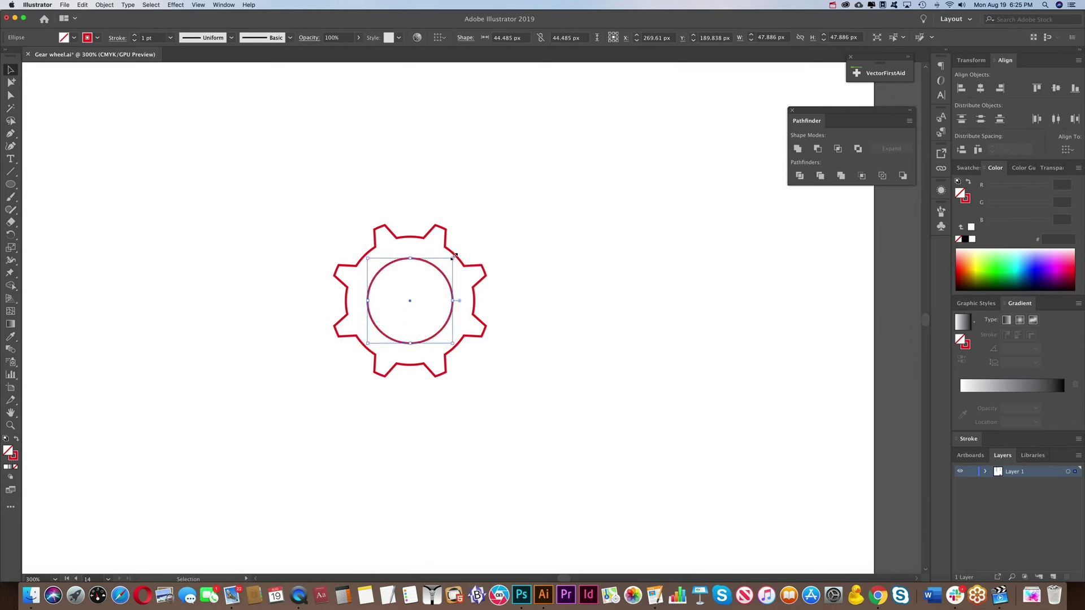
{"action": "left_click", "coordinate": [546, 277]}
{"action": "key", "text": "super+a"}
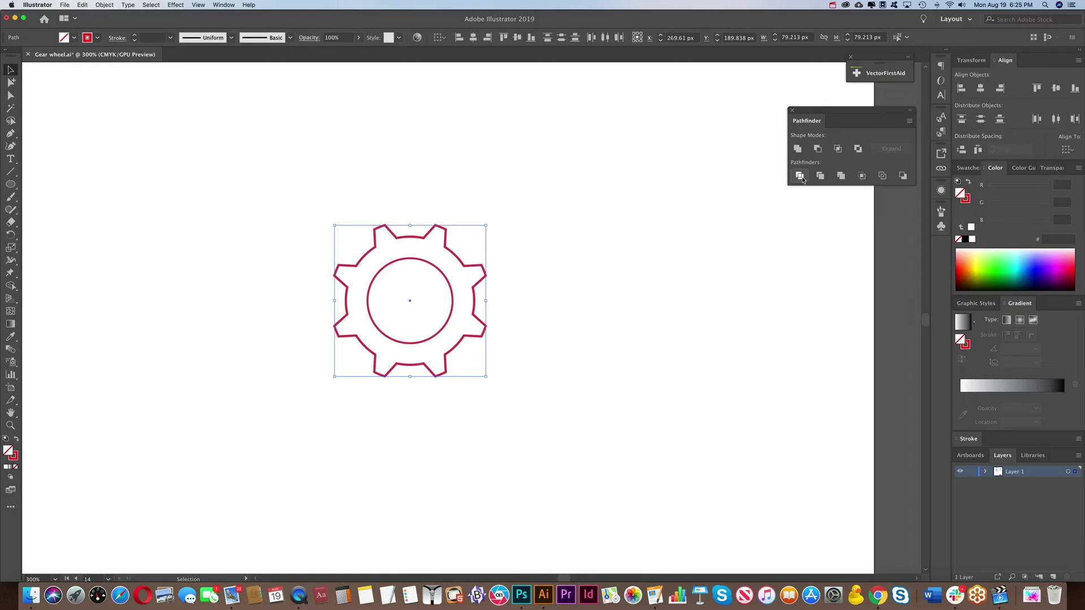
{"action": "key", "text": "super+g"}
Divide the gear and circle where they overlap and ungroup the pieces.
{"action": "left_click", "coordinate": [511, 236]}
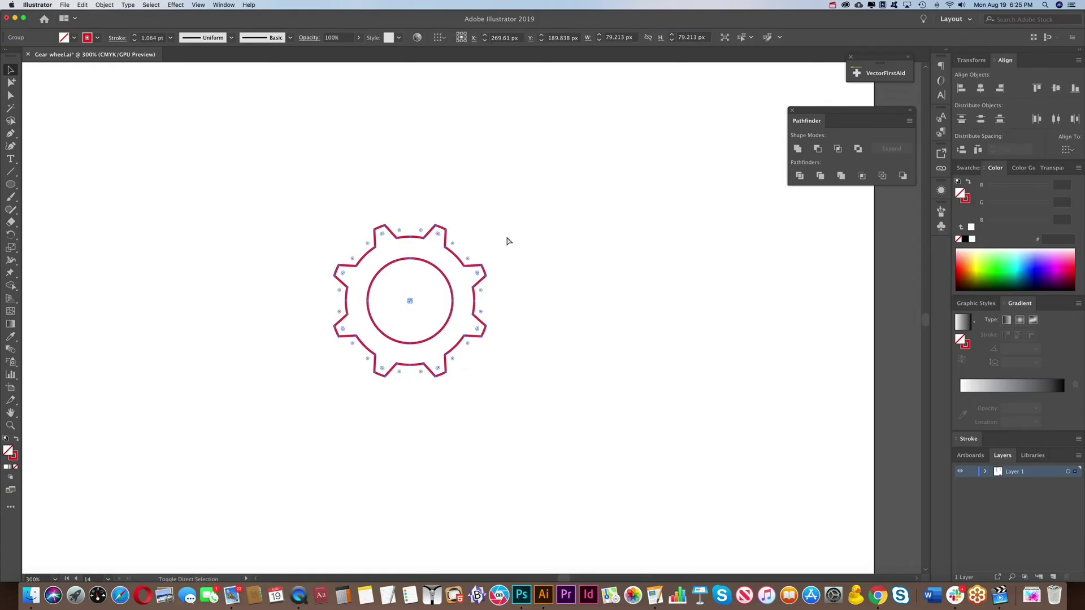
{"action": "left_click", "coordinate": [454, 267]}
{"action": "right_click", "coordinate": [455, 268]}
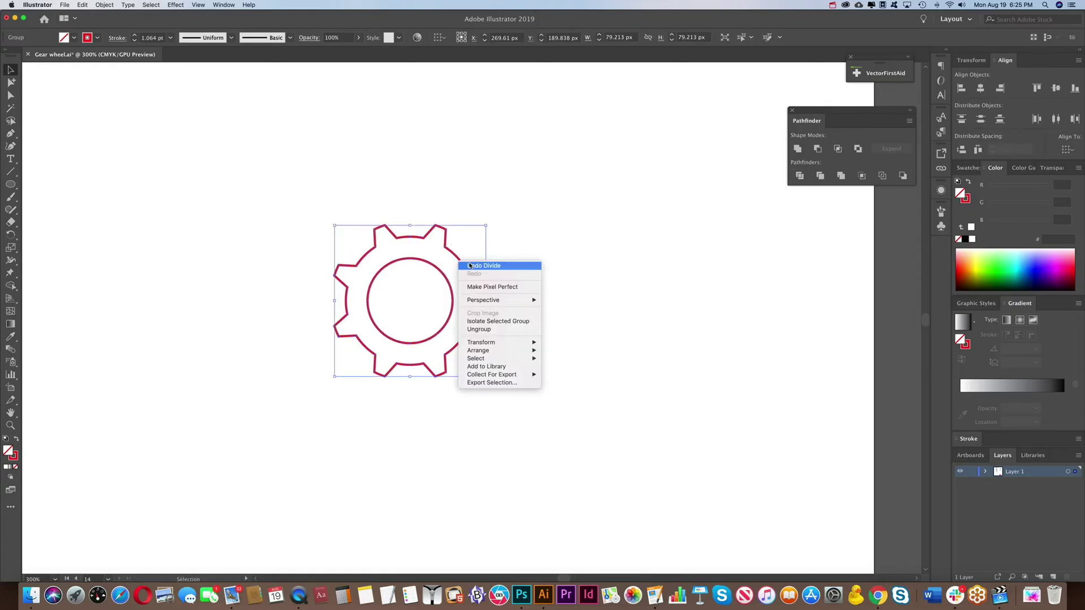
{"action": "left_click", "coordinate": [496, 328]}
{"action": "left_click", "coordinate": [538, 273]}
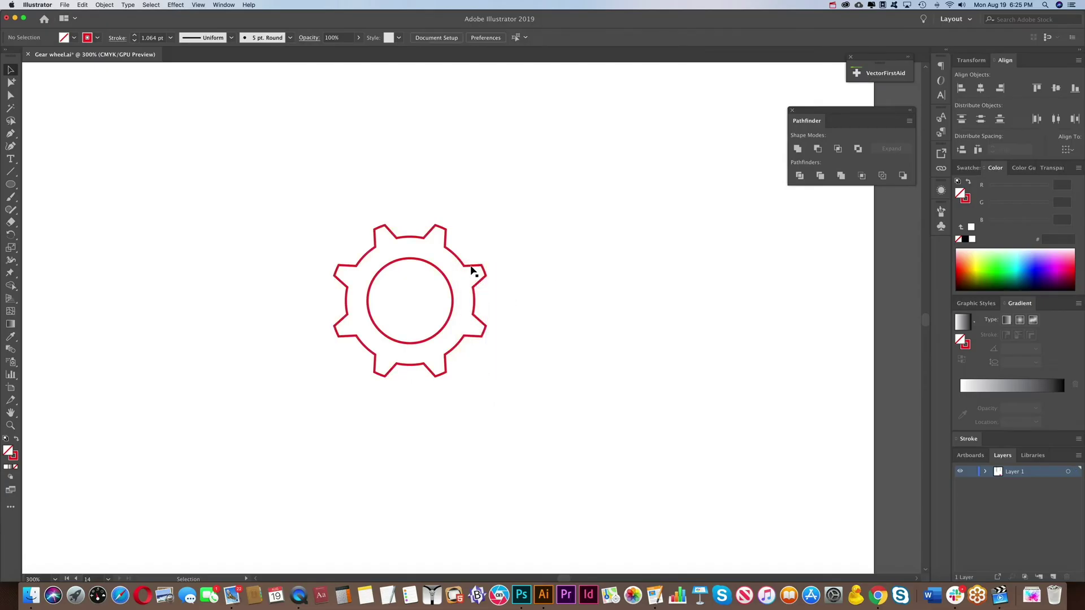
{"action": "key", "text": "super+a"}
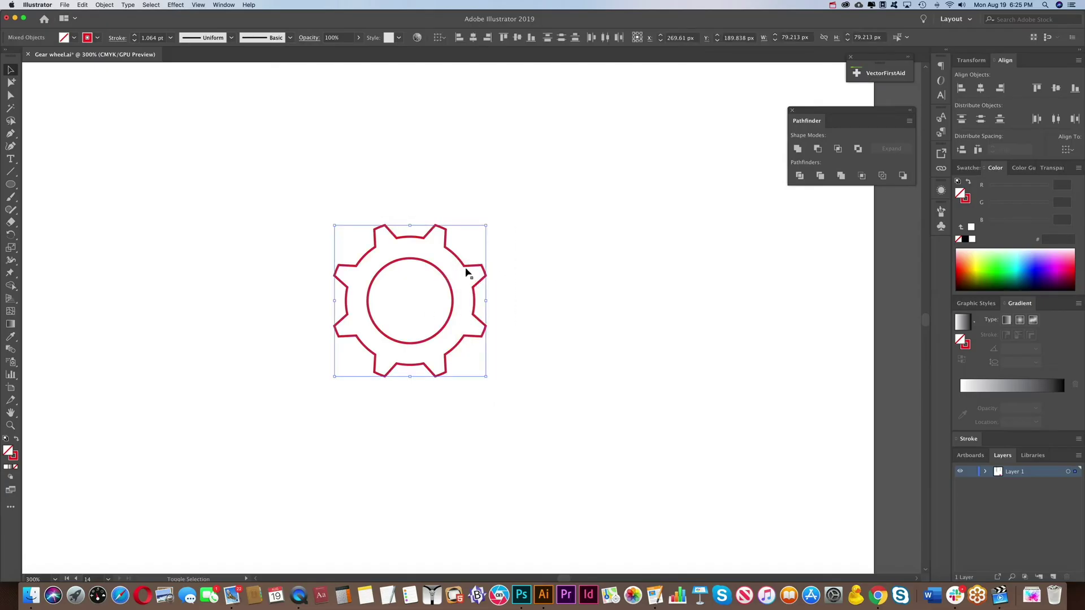
{"action": "left_click", "coordinate": [468, 270], "text": "shift"}
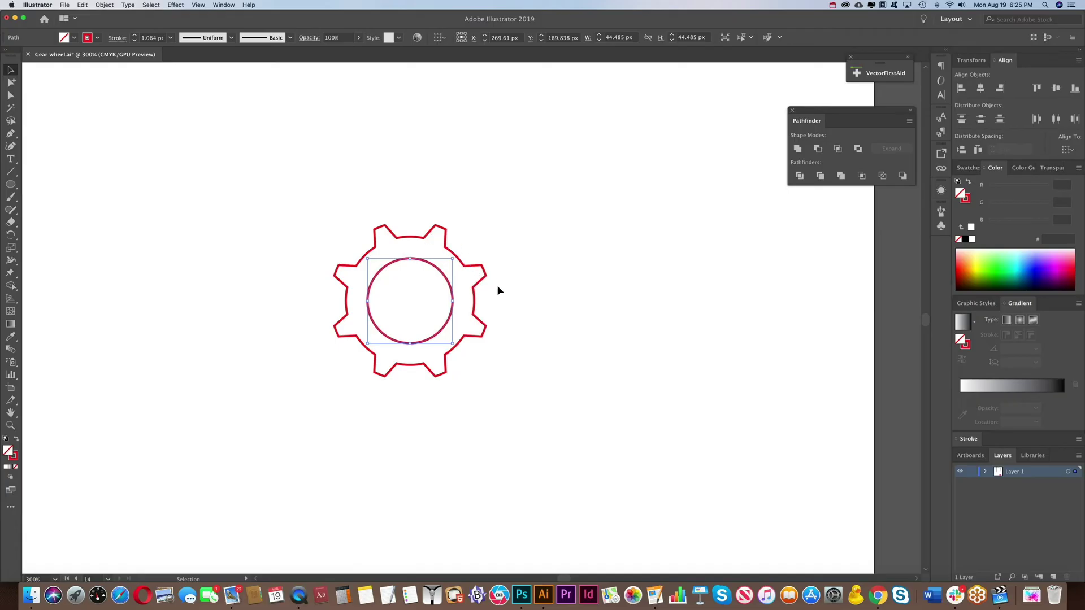
{"action": "left_click", "coordinate": [453, 282]}
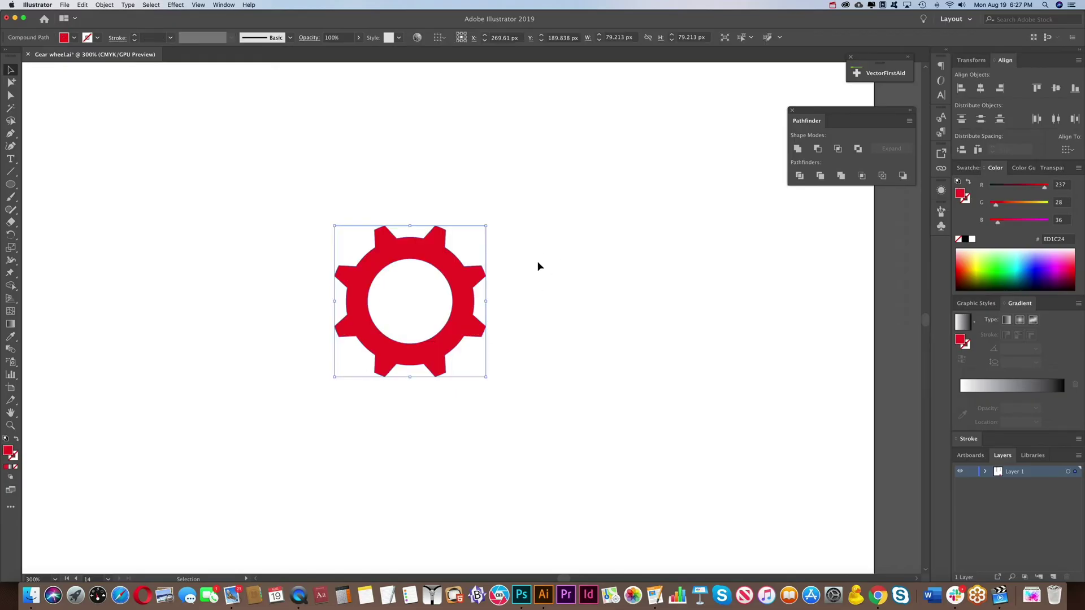
Copy the gear straight to the right, redoing the copy after a misplaced attempt.
{"action": "left_click", "coordinate": [514, 310]}
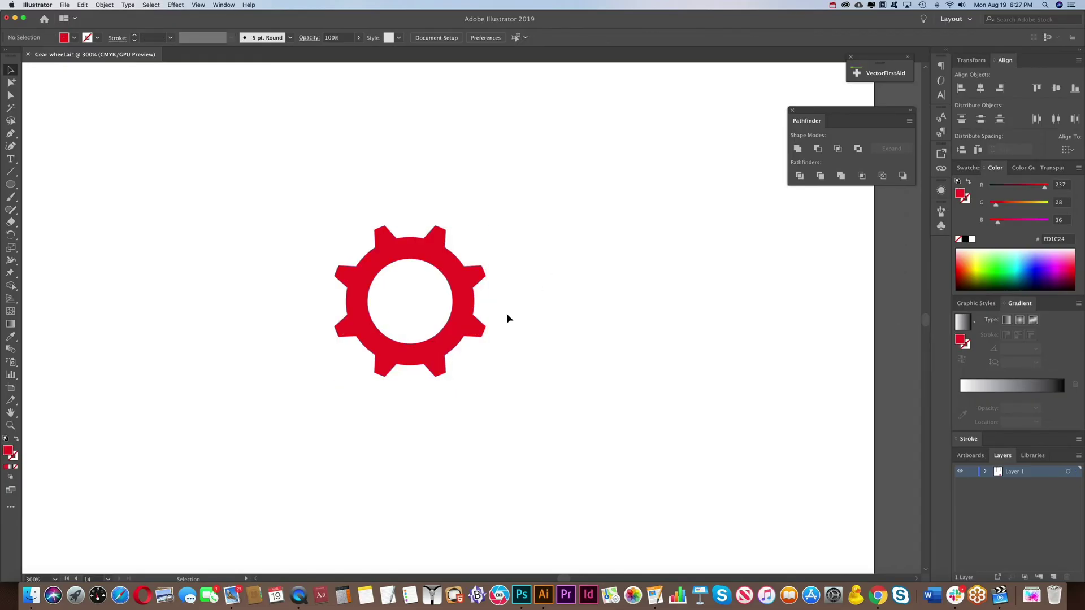
{"action": "left_click_drag", "start_coordinate": [459, 285], "coordinate": [624, 305]}
{"action": "left_click", "coordinate": [489, 308]}
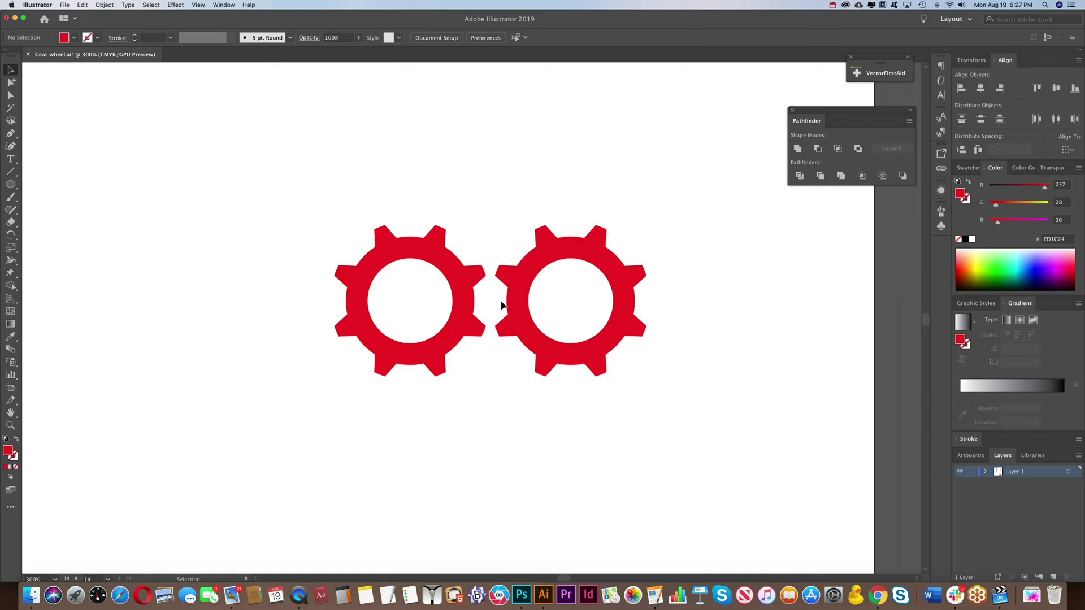
{"action": "key", "text": "super+z"}
{"action": "left_click_drag", "start_coordinate": [418, 261], "coordinate": [577, 261]}
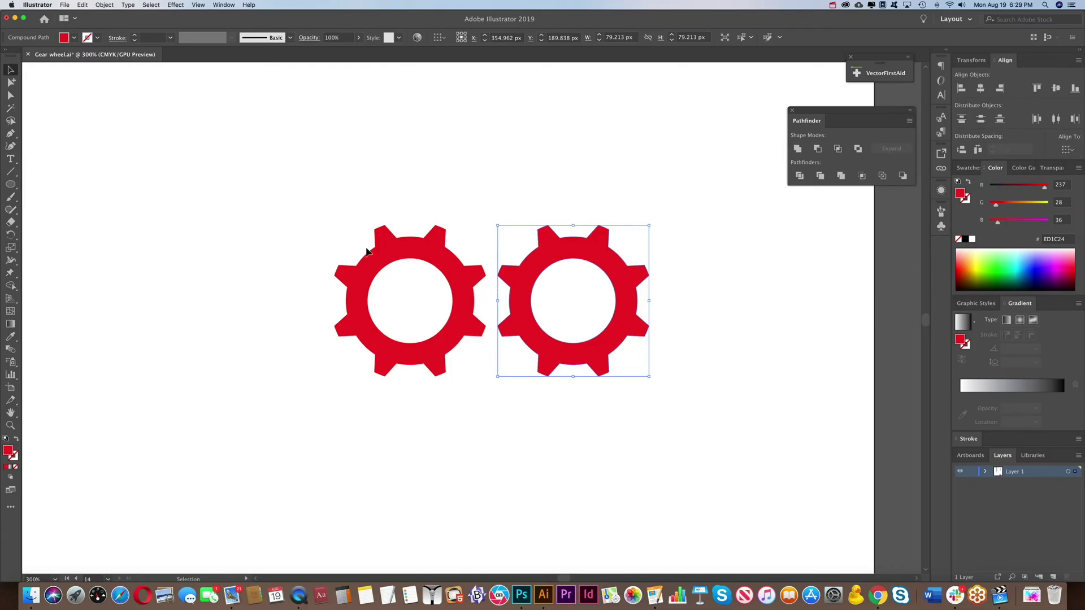
Make a copy of the right gear rotated by 360/16 degrees.
{"action": "left_click", "coordinate": [11, 235]}
{"action": "double_click", "coordinate": [10, 235]}
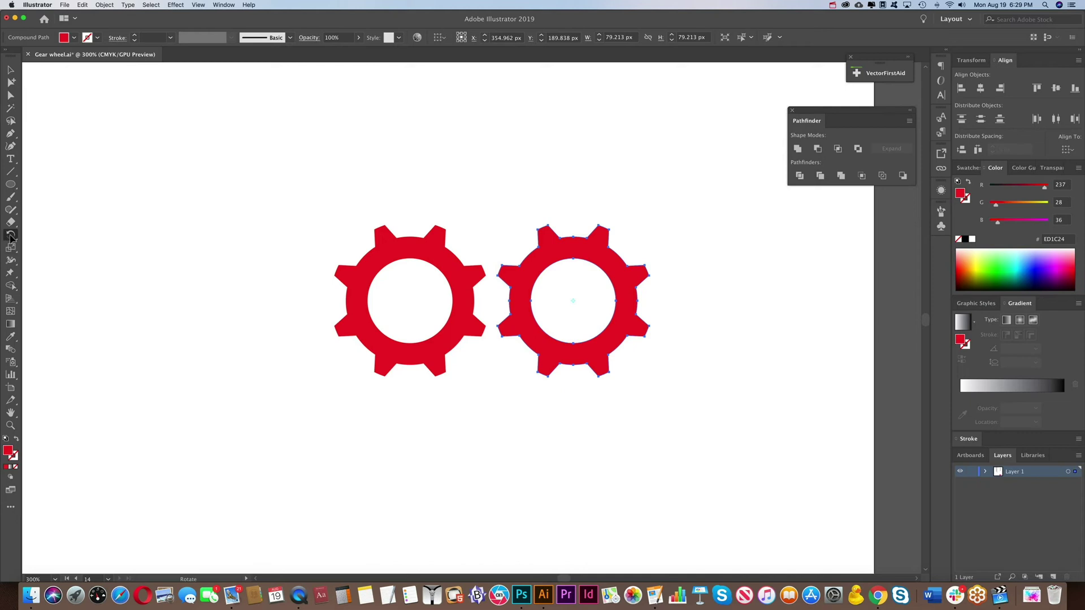
{"action": "left_click_drag", "start_coordinate": [87, 47], "coordinate": [188, 104]}
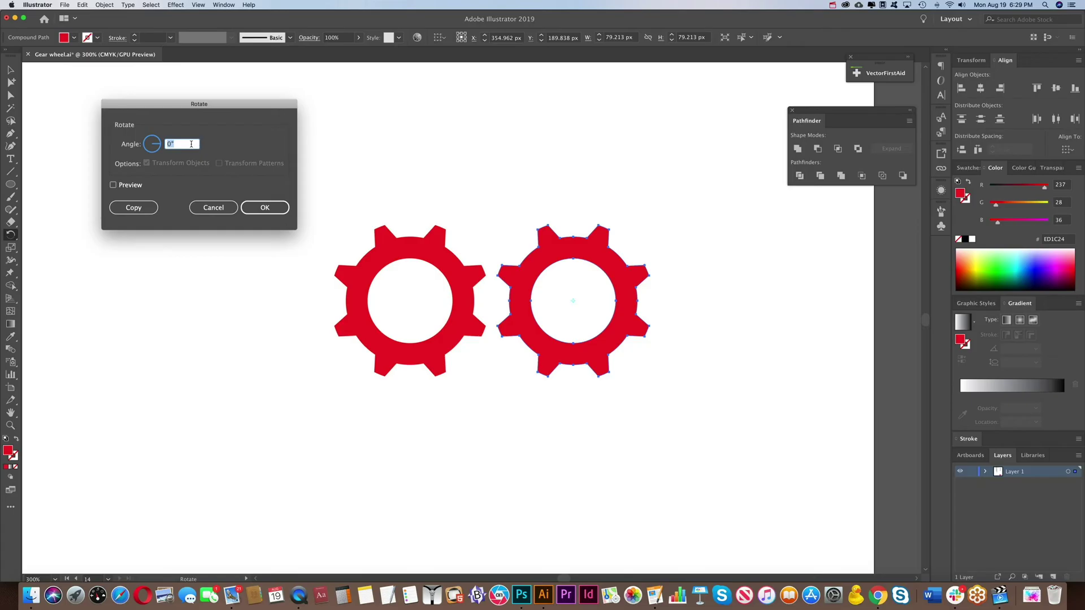
{"action": "type", "text": "360/"}
{"action": "type", "text": "16"}
{"action": "left_click", "coordinate": [133, 208]}
{"action": "key", "text": "v"}
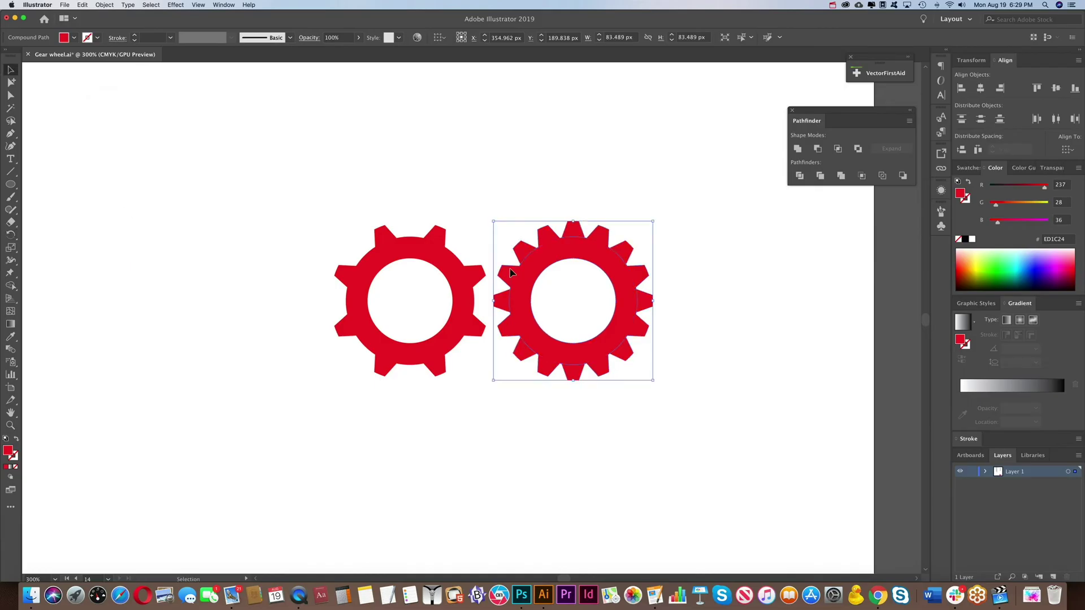
{"action": "left_click", "coordinate": [510, 273]}
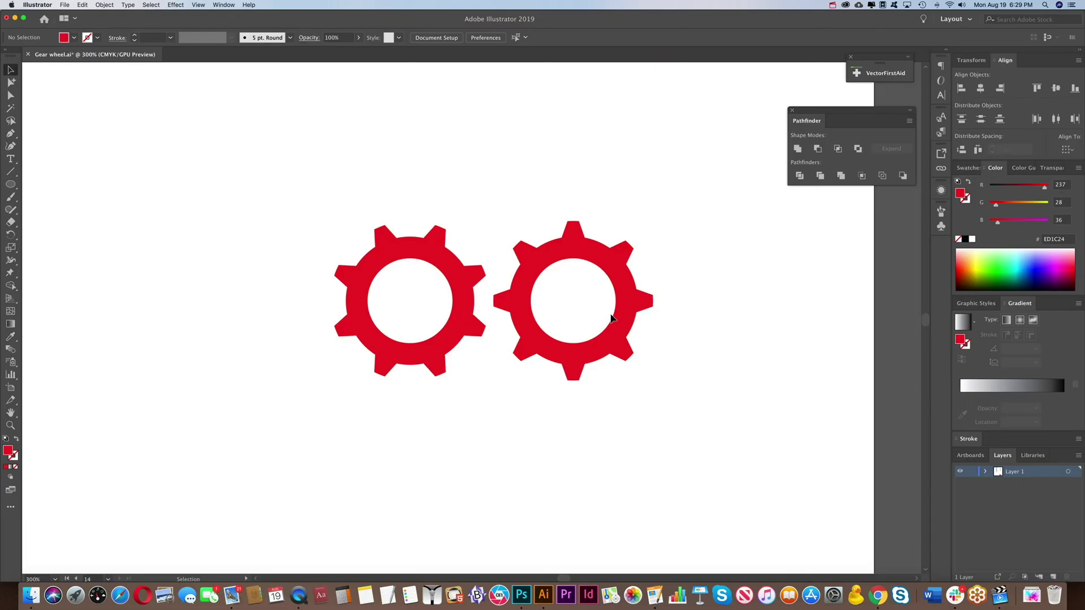
Slide the right gear left so the teeth mesh, then rotate both gears about 45°.
{"action": "left_click_drag", "start_coordinate": [520, 307], "coordinate": [506, 308]}
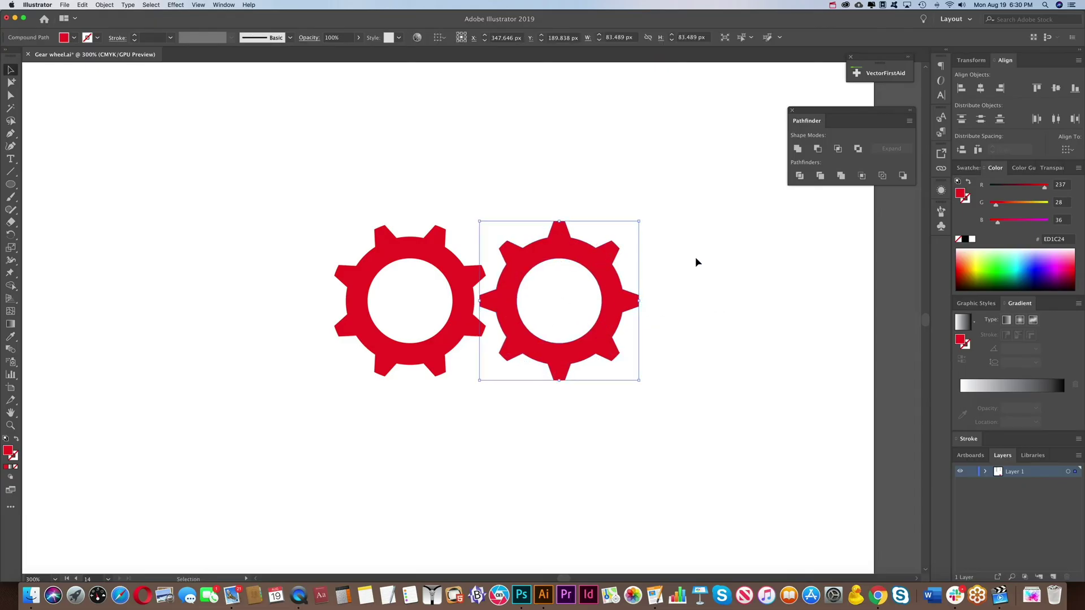
{"action": "left_click", "coordinate": [726, 256]}
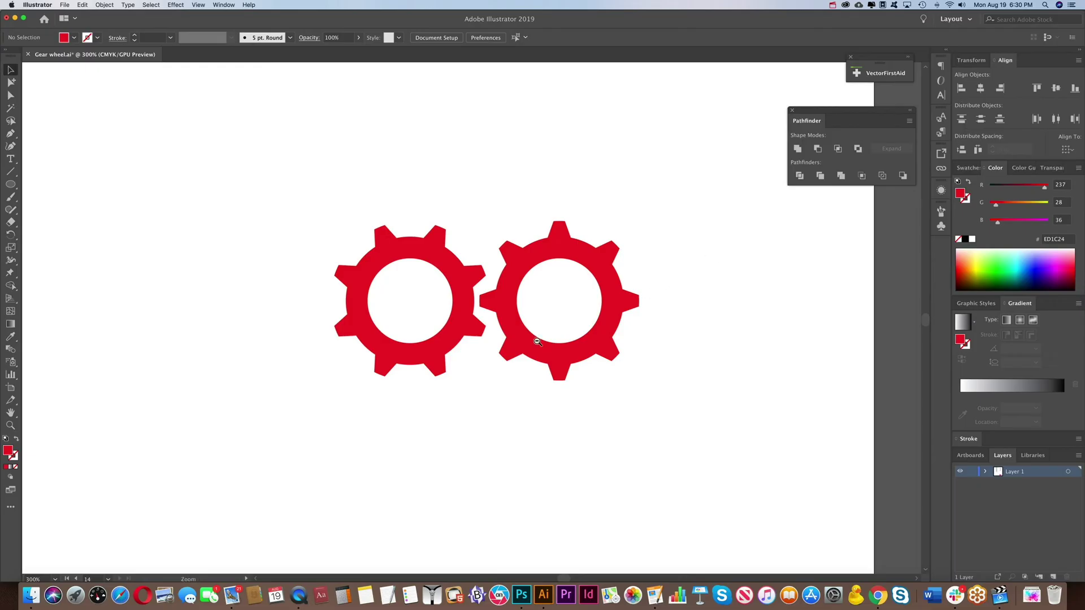
{"action": "scroll", "coordinate": [603, 328], "scroll_direction": "down", "scroll_amount": 3}
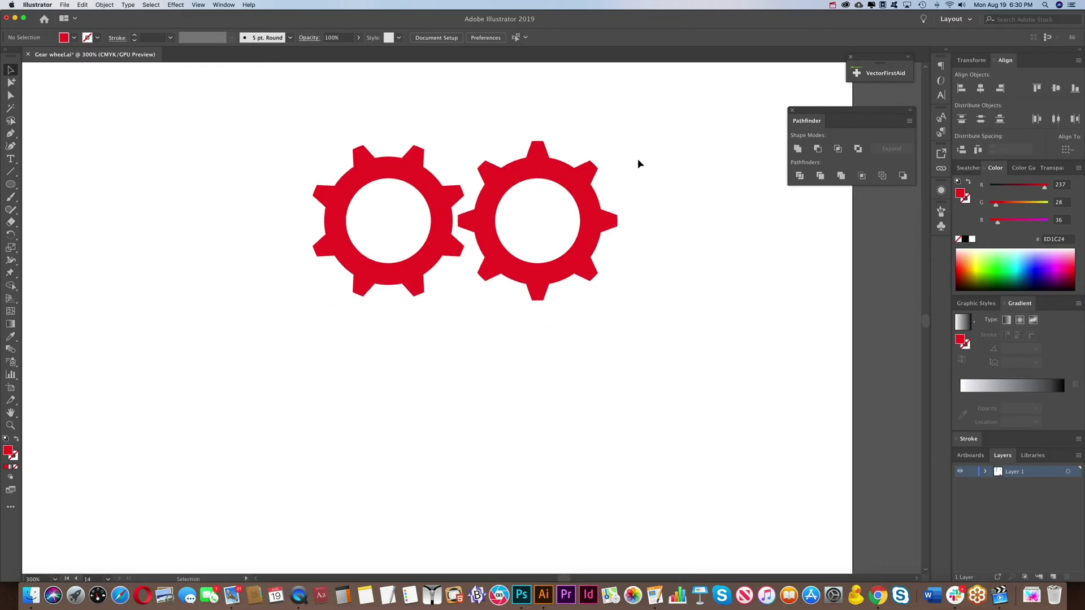
{"action": "scroll", "coordinate": [637, 162], "scroll_direction": "up", "scroll_amount": 1}
{"action": "left_click_drag", "start_coordinate": [644, 234], "coordinate": [327, 367]}
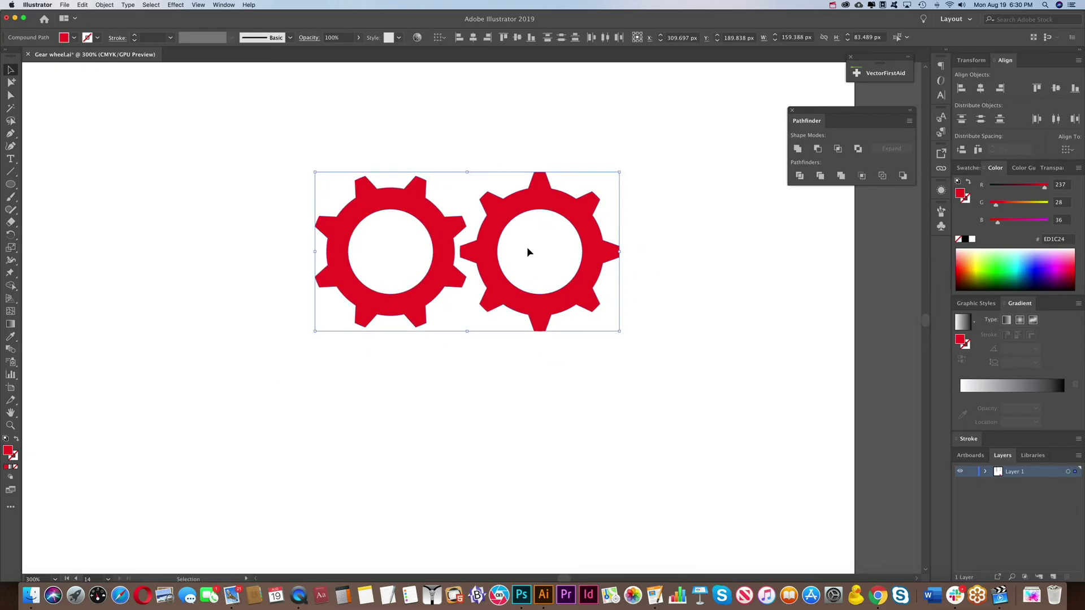
{"action": "key", "text": "super+shift+b"}
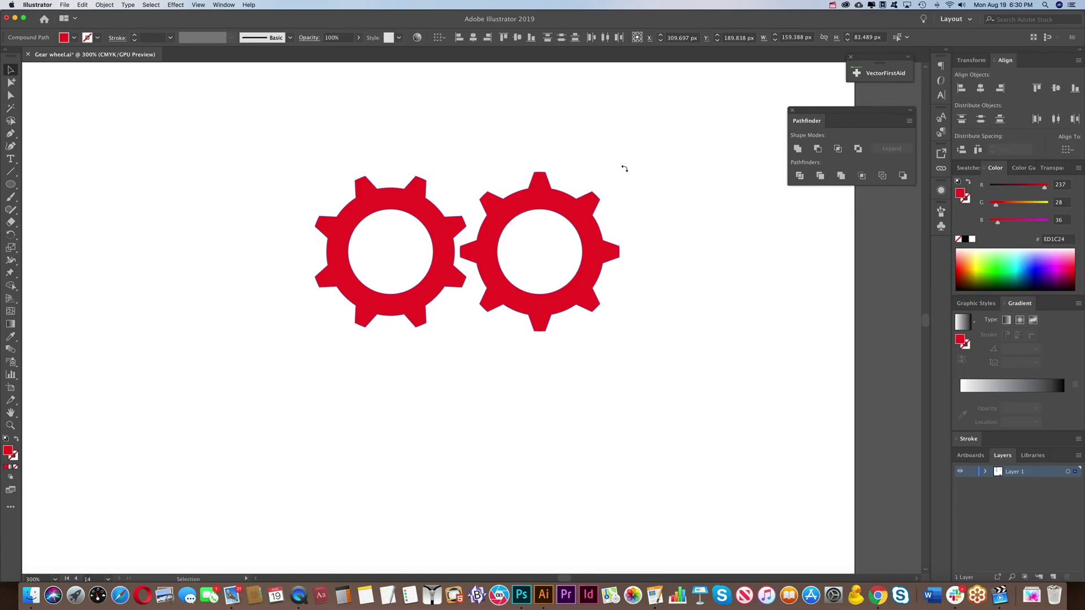
{"action": "left_click_drag", "start_coordinate": [588, 119], "coordinate": [574, 109]}
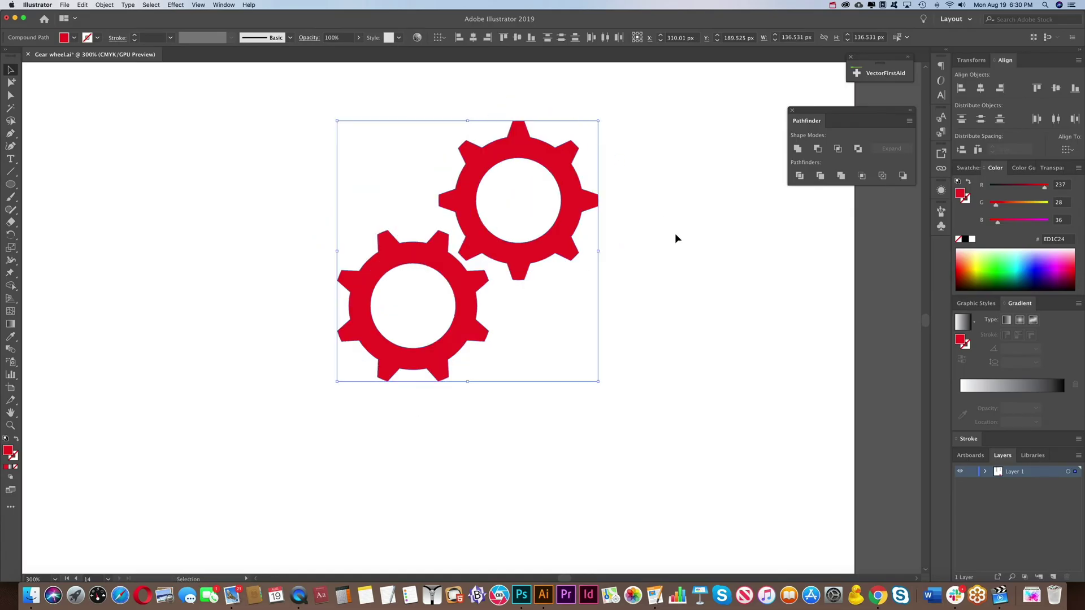
{"action": "left_click", "coordinate": [675, 233]}
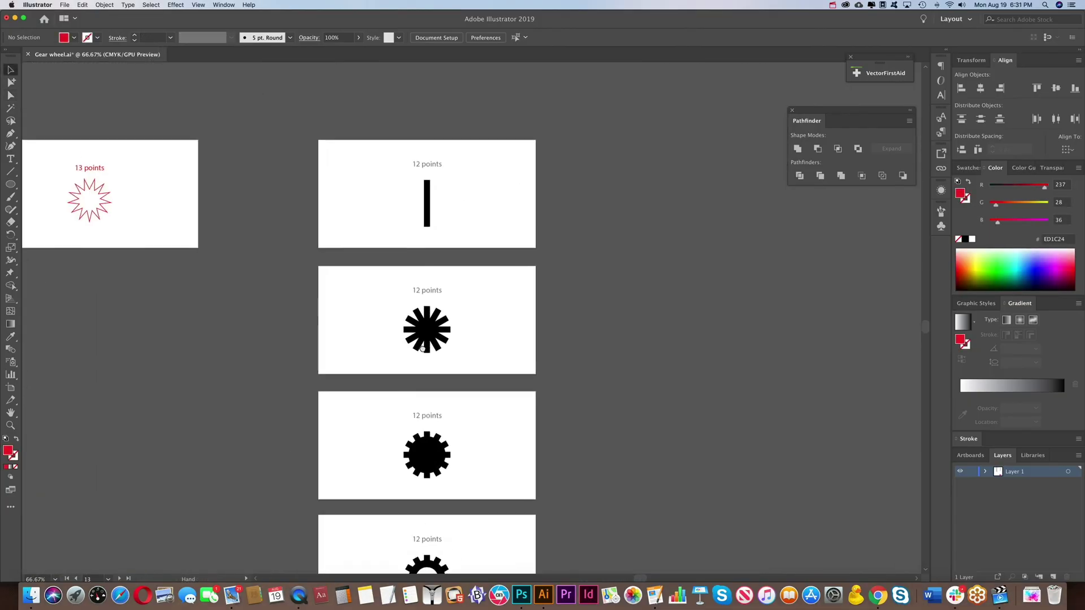
Zoom into the top 12 points artboard and select its tall black bar.
{"action": "left_click", "coordinate": [467, 217]}
{"action": "left_click", "coordinate": [444, 219]}
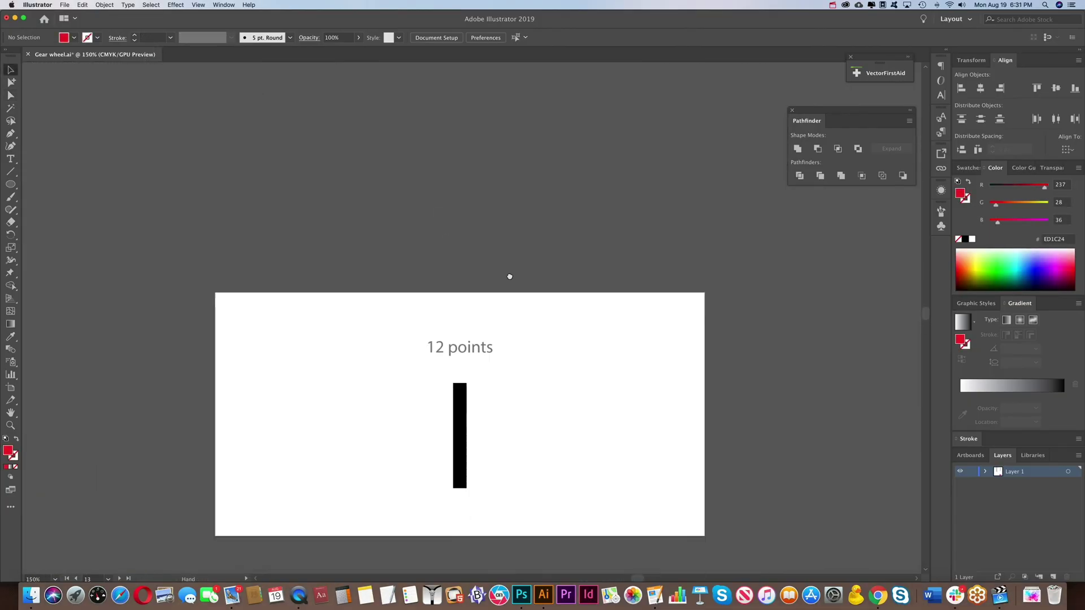
{"action": "scroll", "coordinate": [489, 187], "scroll_direction": "down", "scroll_amount": 5}
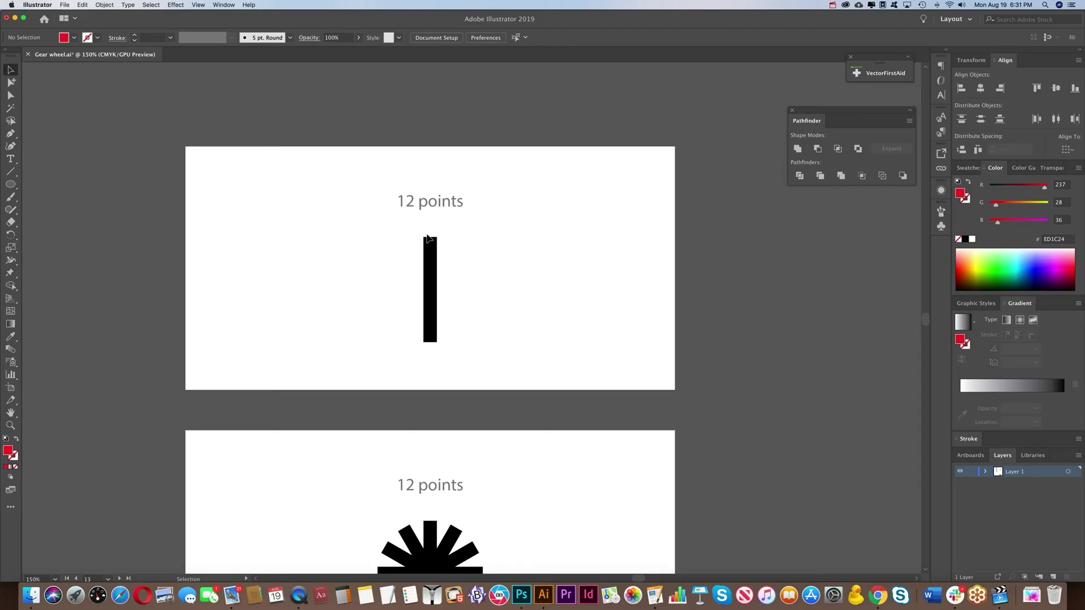
{"action": "left_click", "coordinate": [423, 301]}
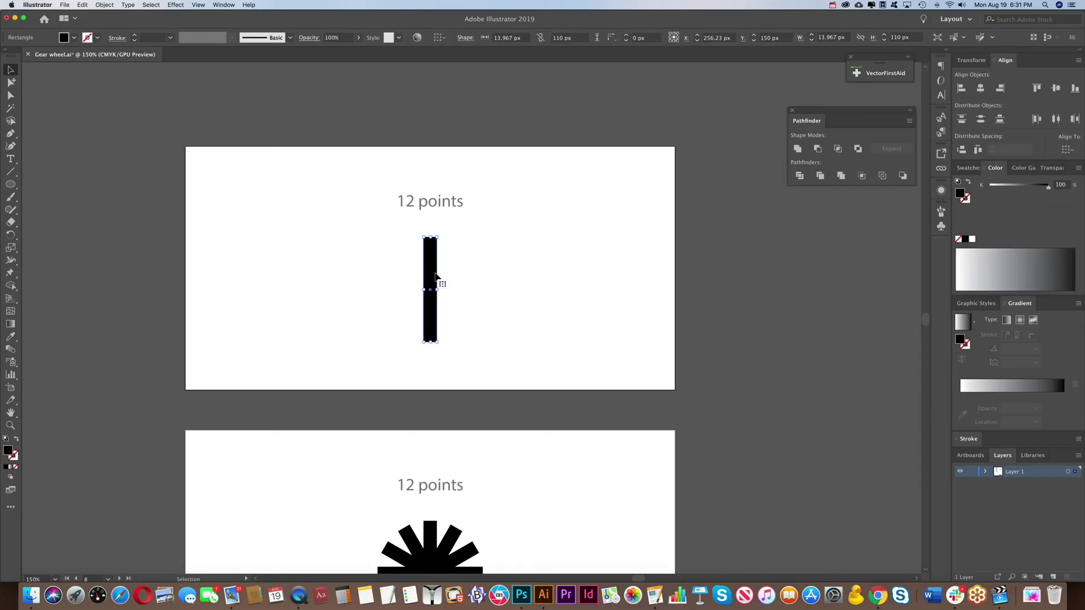
{"action": "scroll", "coordinate": [482, 280], "scroll_direction": "down", "scroll_amount": 1}
{"action": "scroll", "coordinate": [482, 281], "scroll_direction": "right", "scroll_amount": 1}
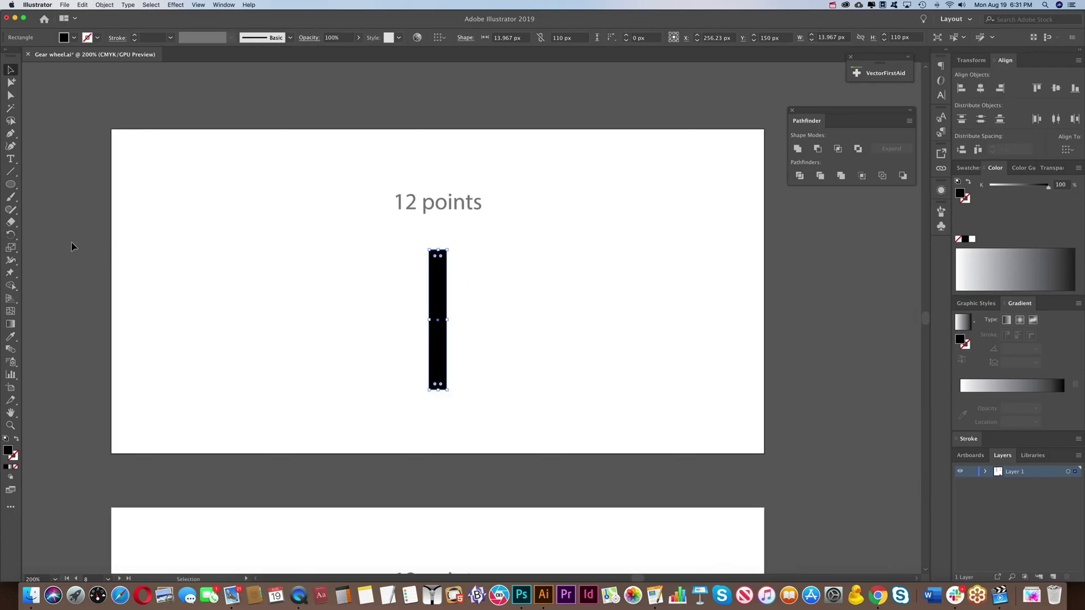
Make a copy of the black bar rotated by 30°.
{"action": "double_click", "coordinate": [10, 238]}
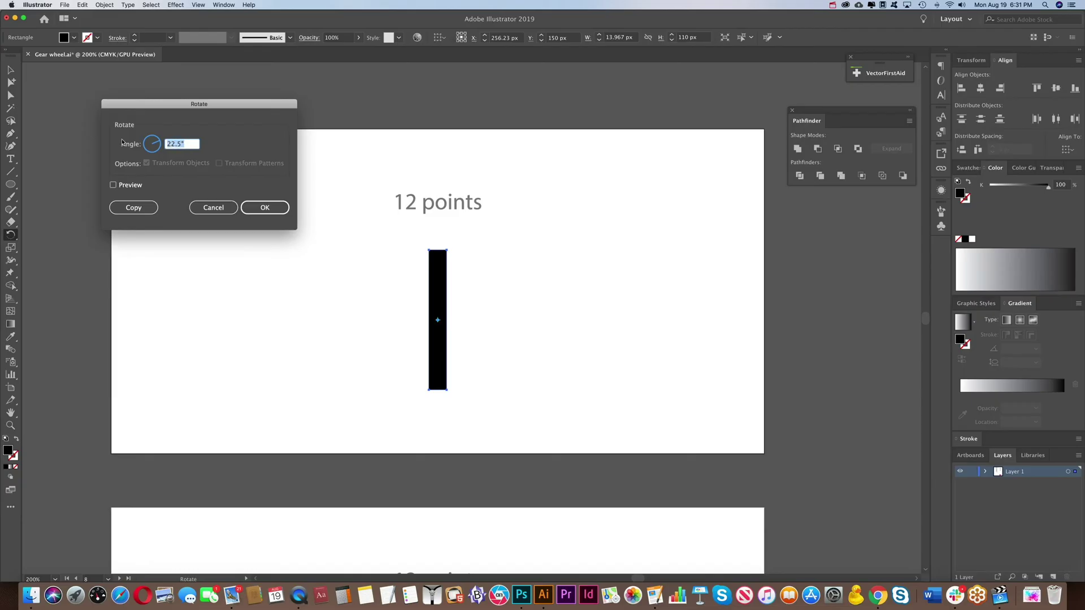
{"action": "type", "text": "360/12"}
{"action": "left_click", "coordinate": [135, 213]}
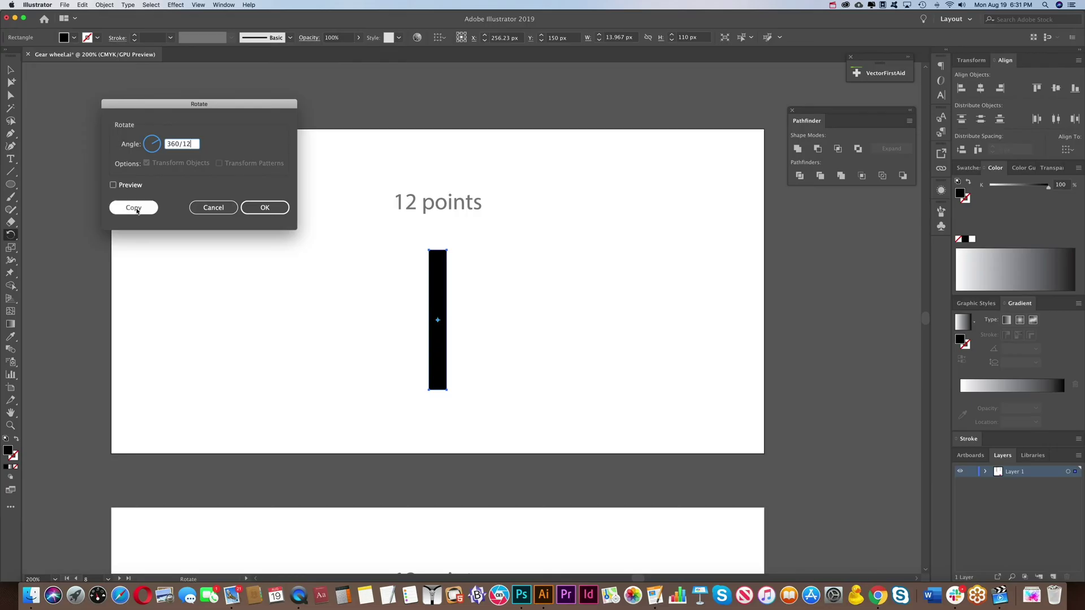
{"action": "left_click", "coordinate": [136, 210]}
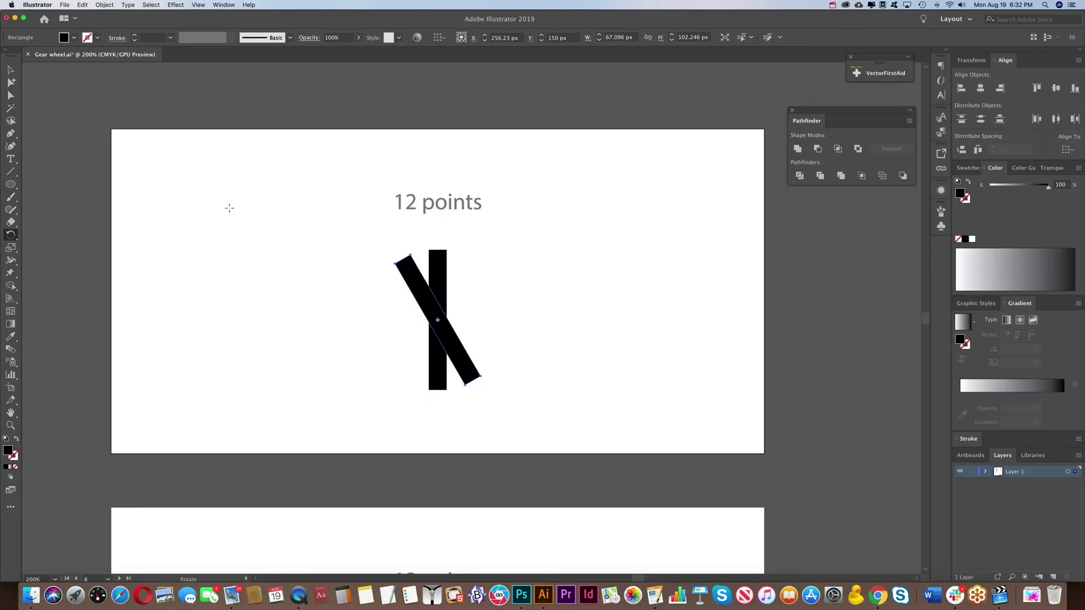
Repeat the 30° rotate-copy until twelve bars form a star, then deselect and scroll to the next artboard.
{"action": "key", "text": "v"}
{"action": "key", "text": "super+d"}
{"action": "key", "text": "super+d"}
{"action": "key", "text": "super+d"}
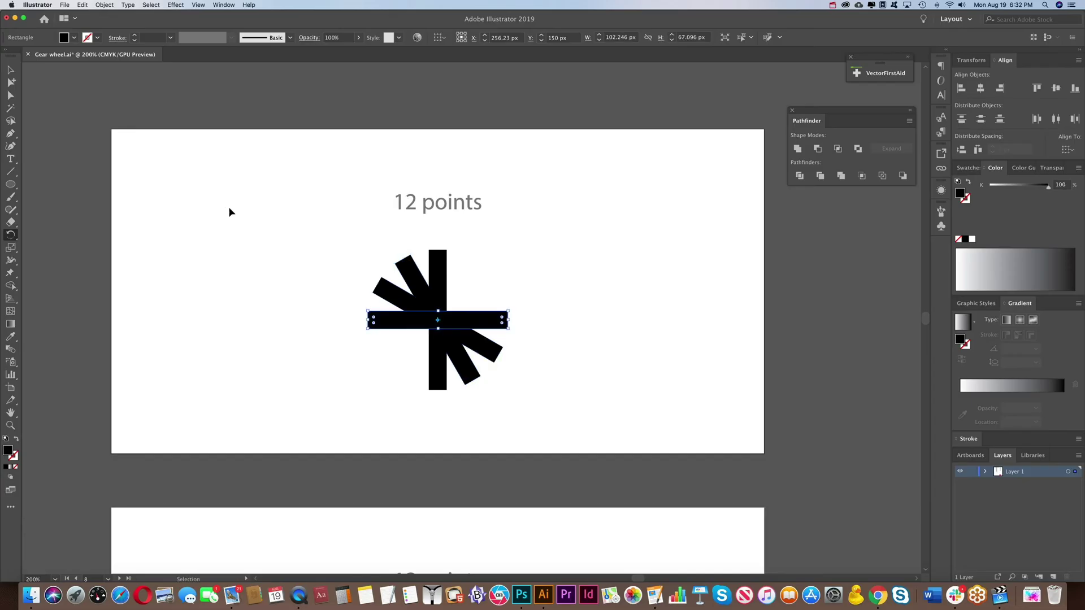
{"action": "key", "text": "super+d"}
{"action": "key", "text": "r"}
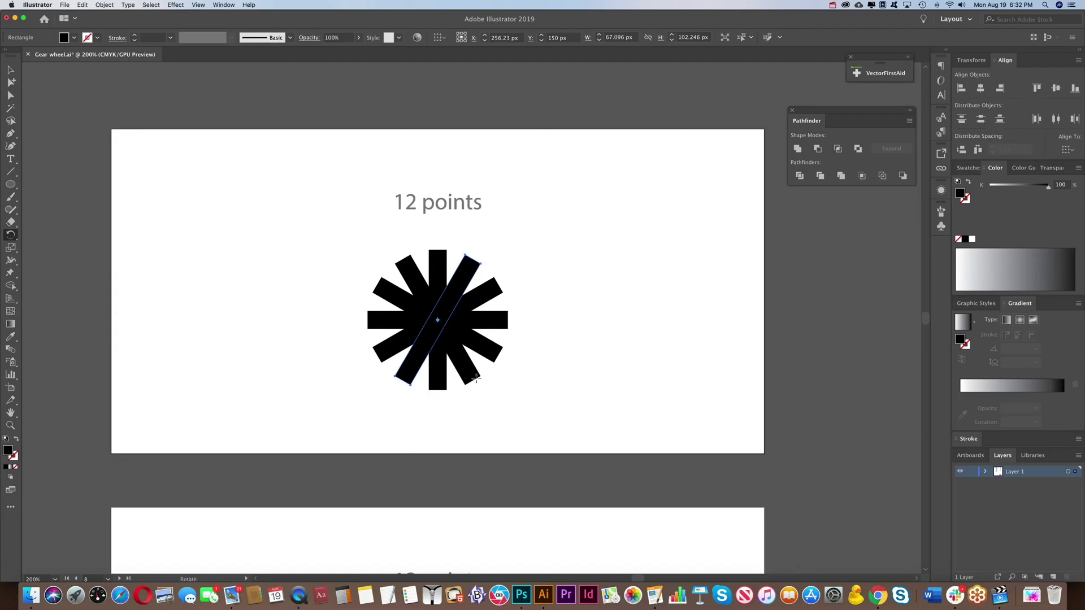
{"action": "key", "text": "v"}
{"action": "key", "text": "super+shift+a"}
{"action": "scroll", "coordinate": [485, 277], "scroll_direction": "down", "scroll_amount": 10}
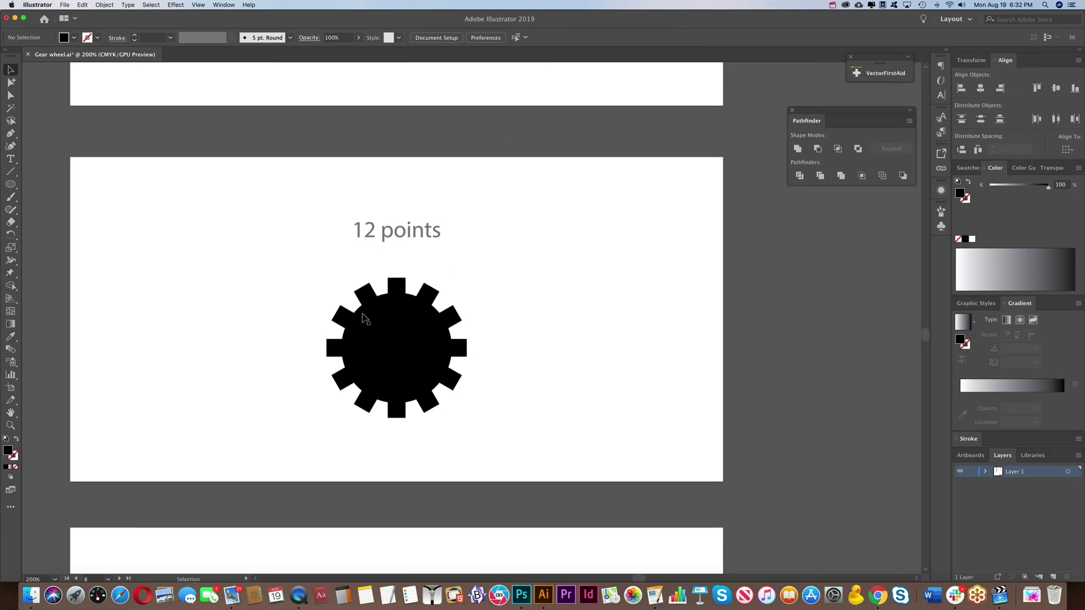
Drag the gear's centre circle aside to reveal the spokes, then undo the move.
{"action": "left_click", "coordinate": [410, 304]}
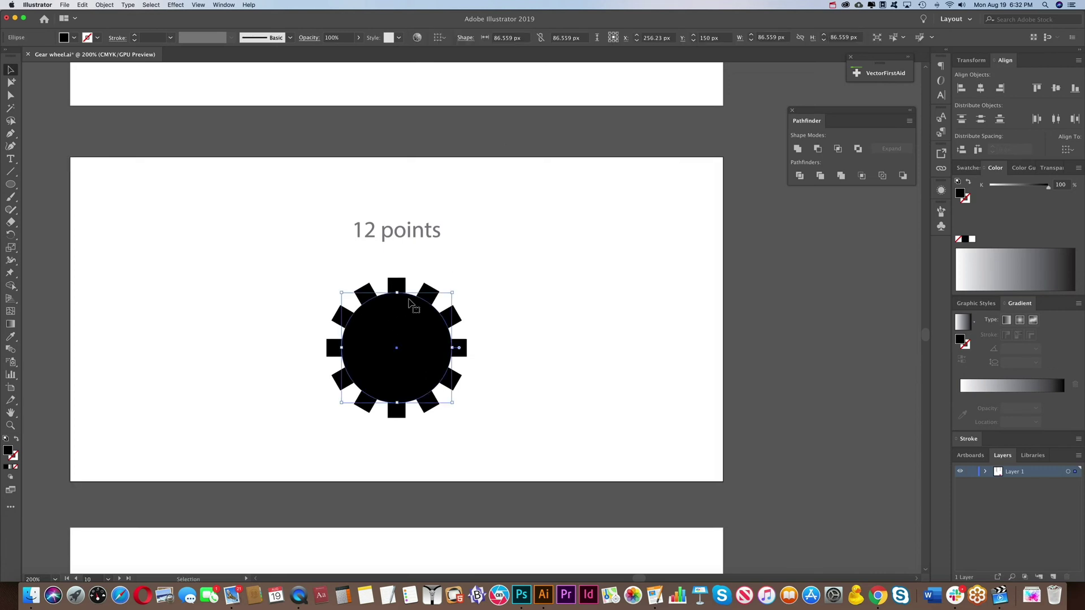
{"action": "left_click_drag", "start_coordinate": [411, 304], "coordinate": [598, 293]}
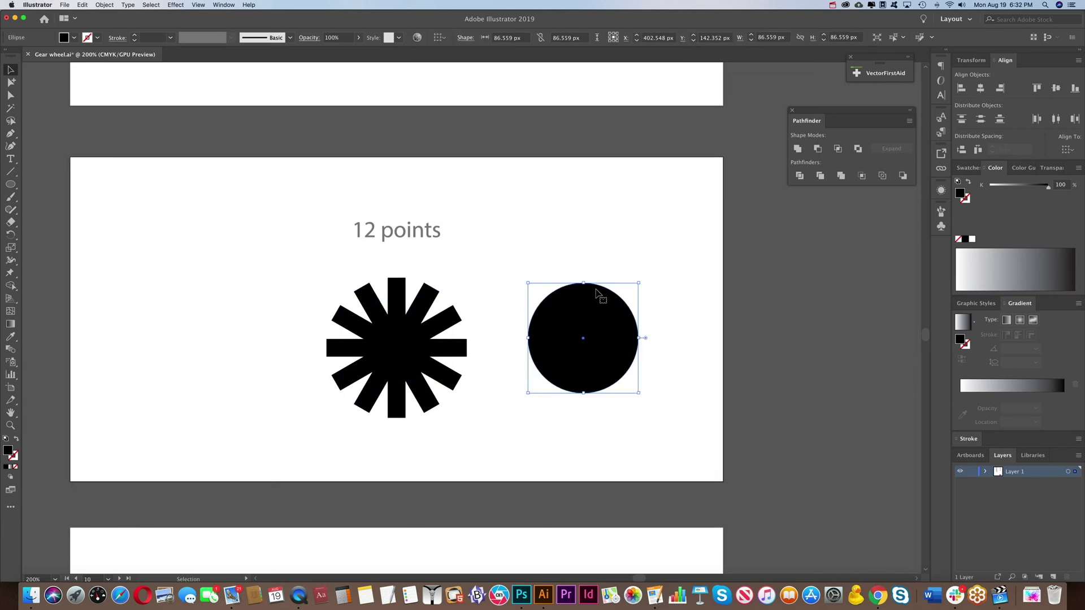
{"action": "key", "text": "a"}
{"action": "key", "text": "super+z"}
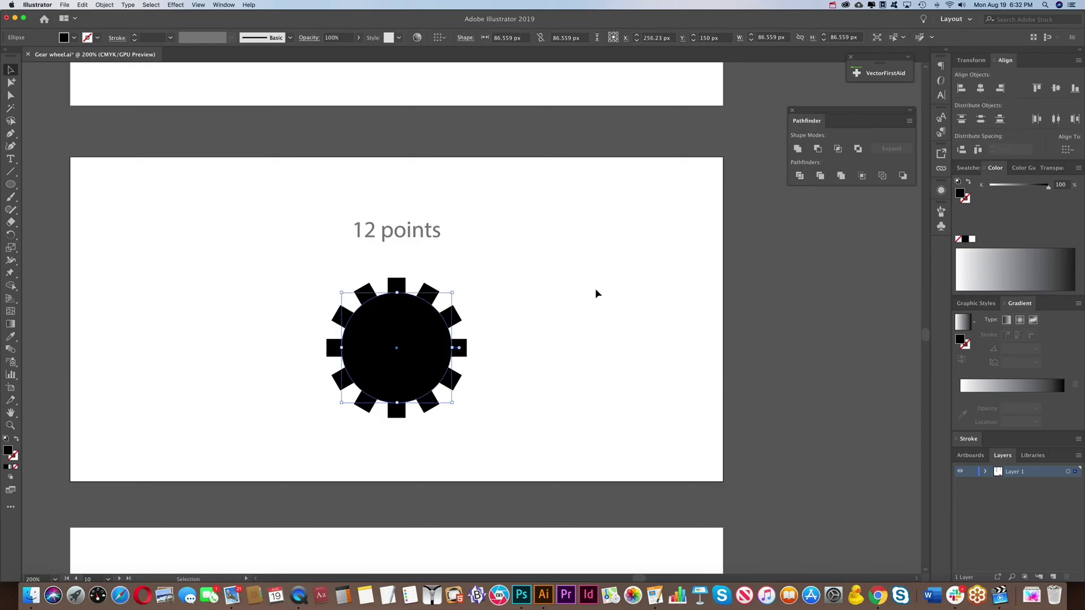
{"action": "key", "text": "v"}
{"action": "left_click", "coordinate": [503, 332]}
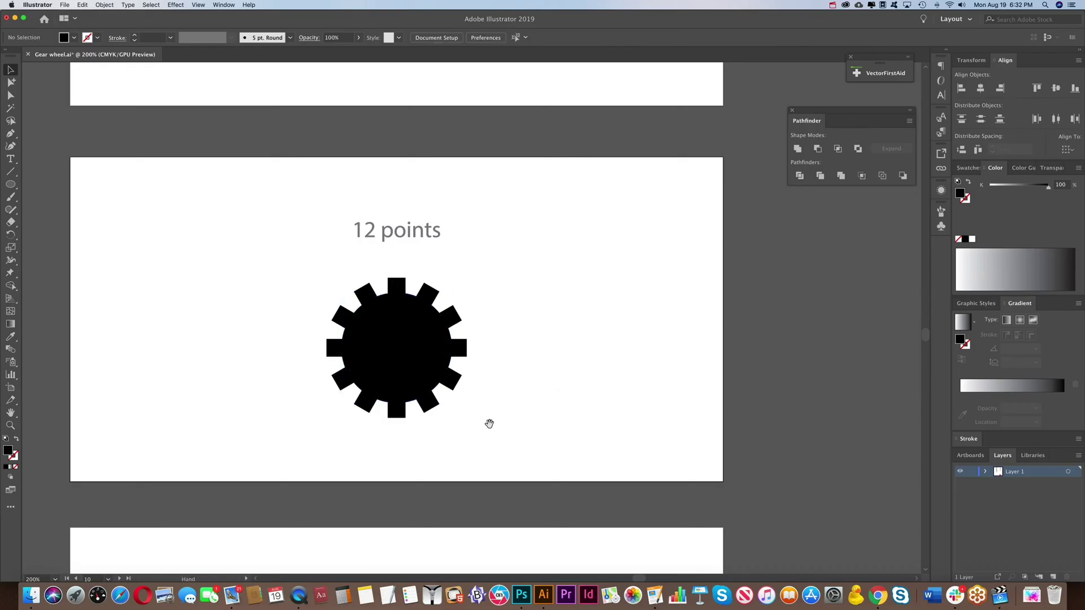
On the hollow gear, pull the white inner circle out and back to inspect it.
{"action": "scroll", "coordinate": [489, 424], "scroll_direction": "down", "scroll_amount": 15}
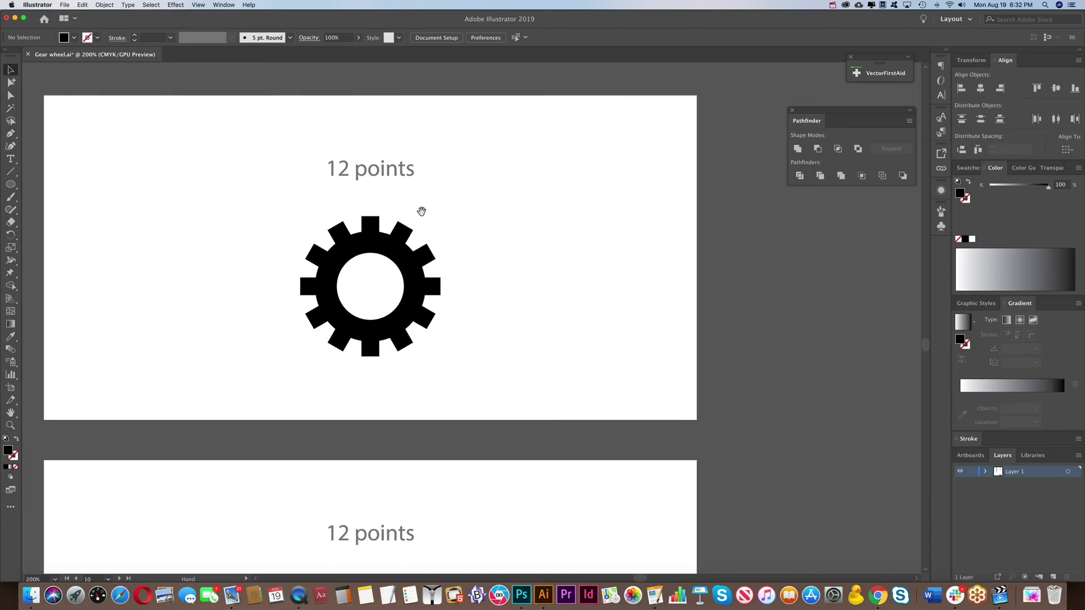
{"action": "left_click", "coordinate": [384, 281]}
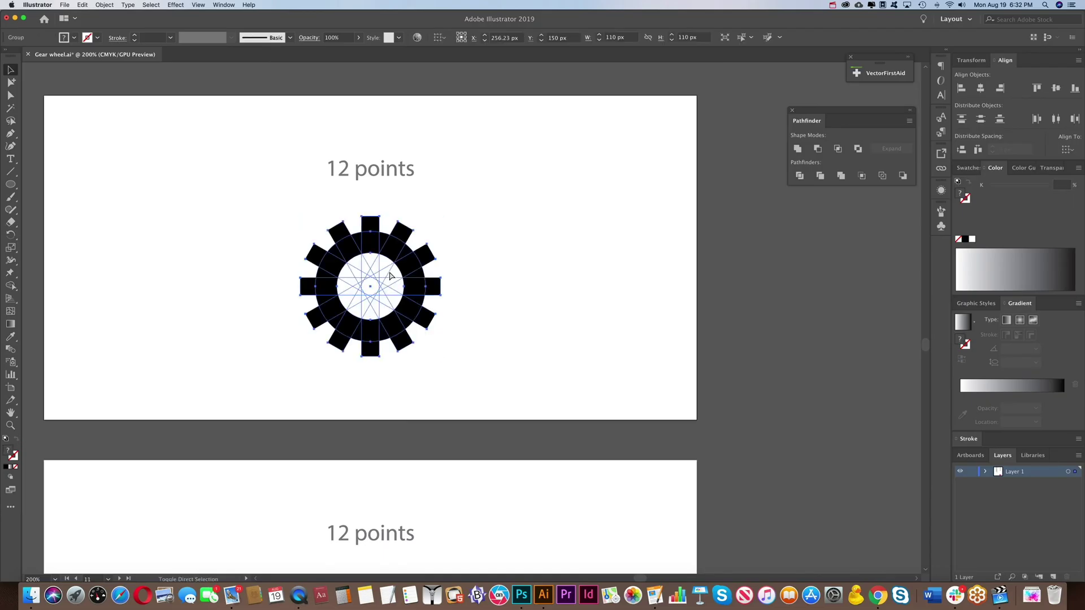
{"action": "left_click", "coordinate": [452, 267]}
{"action": "left_click_drag", "start_coordinate": [394, 272], "coordinate": [362, 263]}
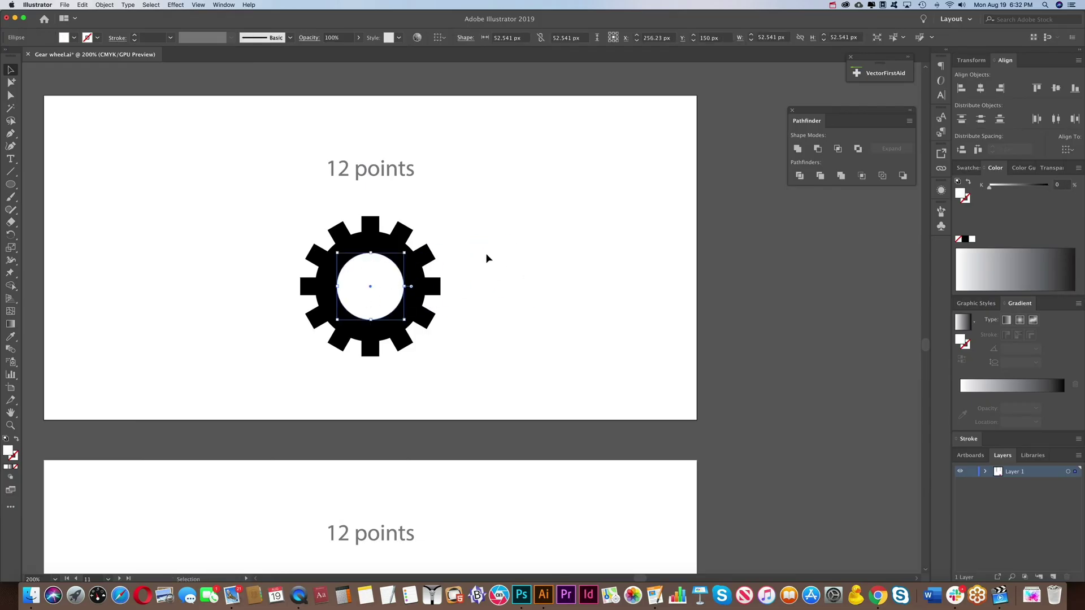
{"action": "left_click", "coordinate": [476, 278]}
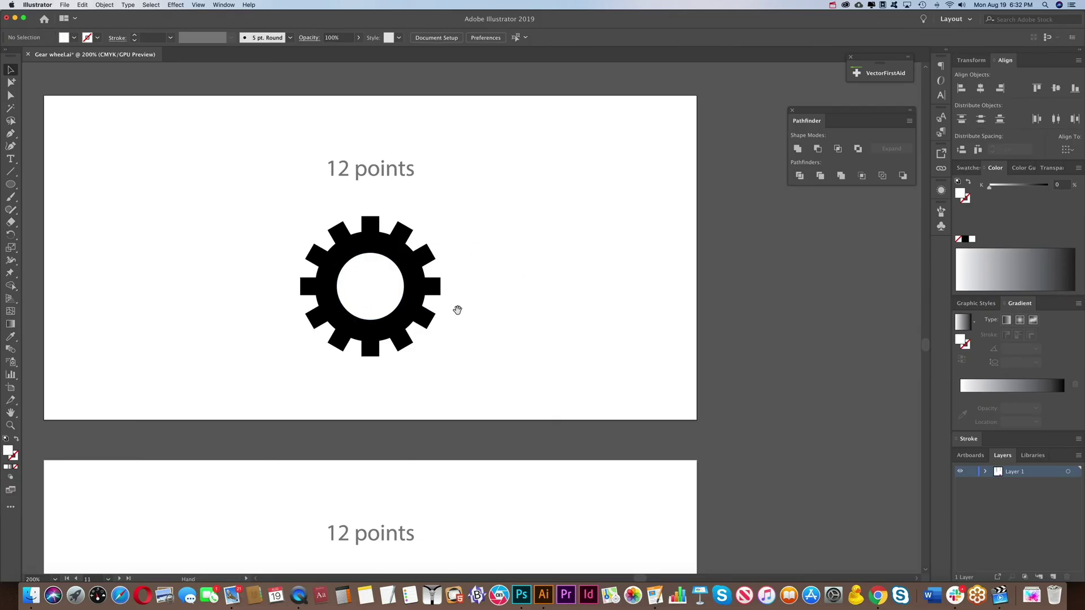
Pan and zoom in to 300% on the rounded gear and select it.
{"action": "left_click_drag", "start_coordinate": [458, 308], "coordinate": [475, 201]}
{"action": "left_click_drag", "start_coordinate": [484, 381], "coordinate": [498, 208]}
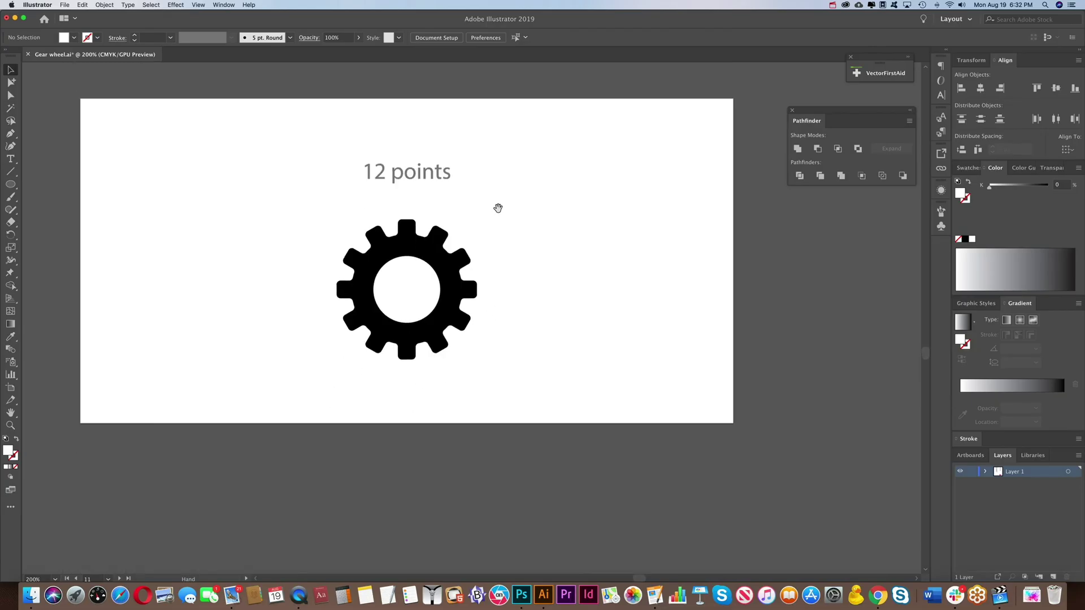
{"action": "left_click", "coordinate": [435, 259], "text": "super"}
{"action": "left_click", "coordinate": [468, 298]}
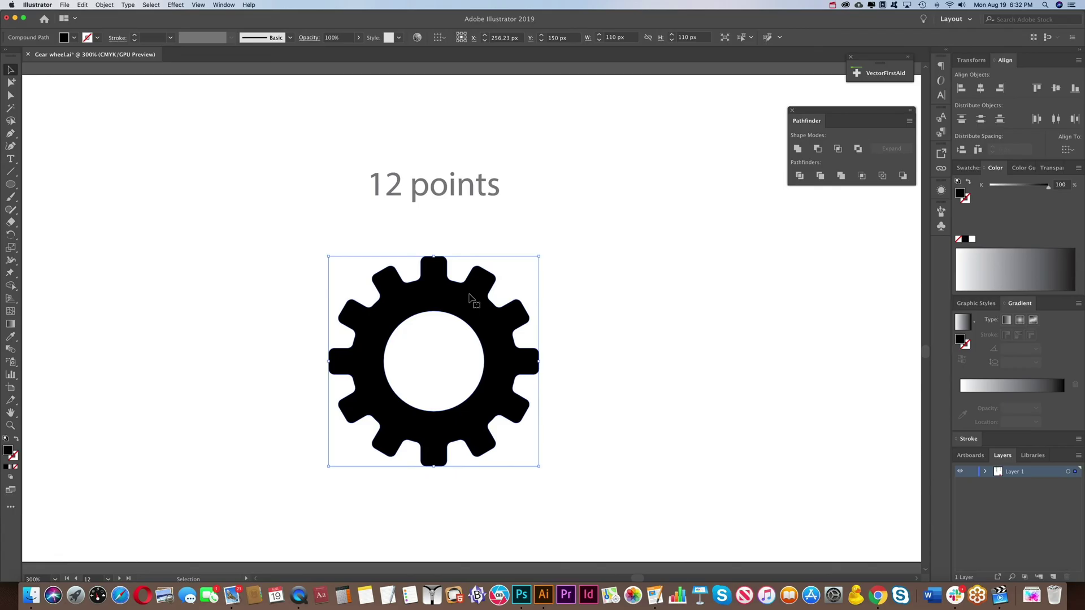
Inspect the rounded gear's anchor points, then scroll down to the sharp-toothed gear.
{"action": "key", "text": "a"}
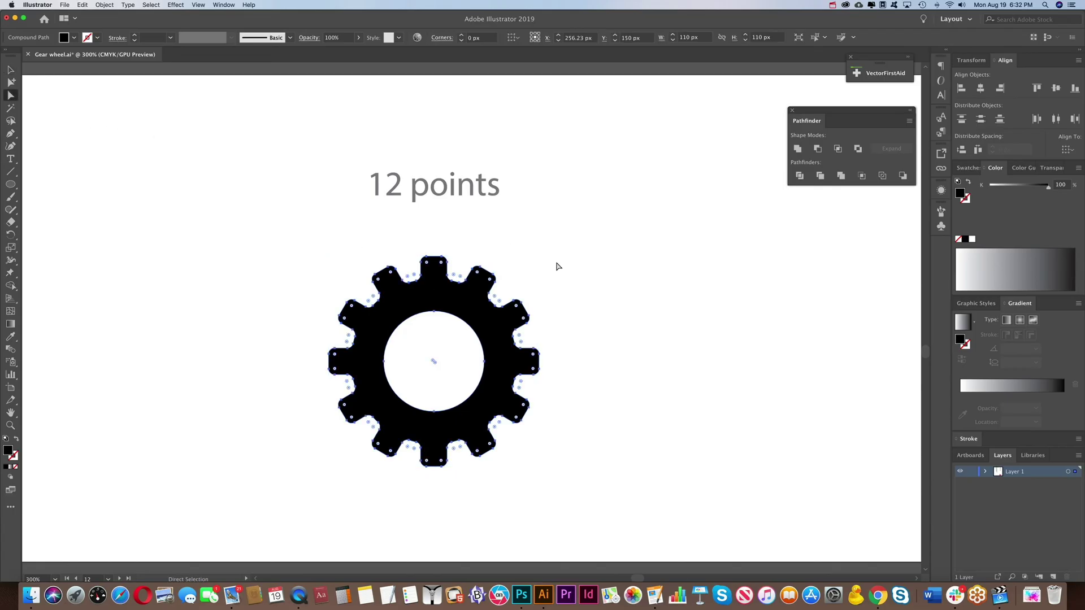
{"action": "left_click", "coordinate": [521, 283]}
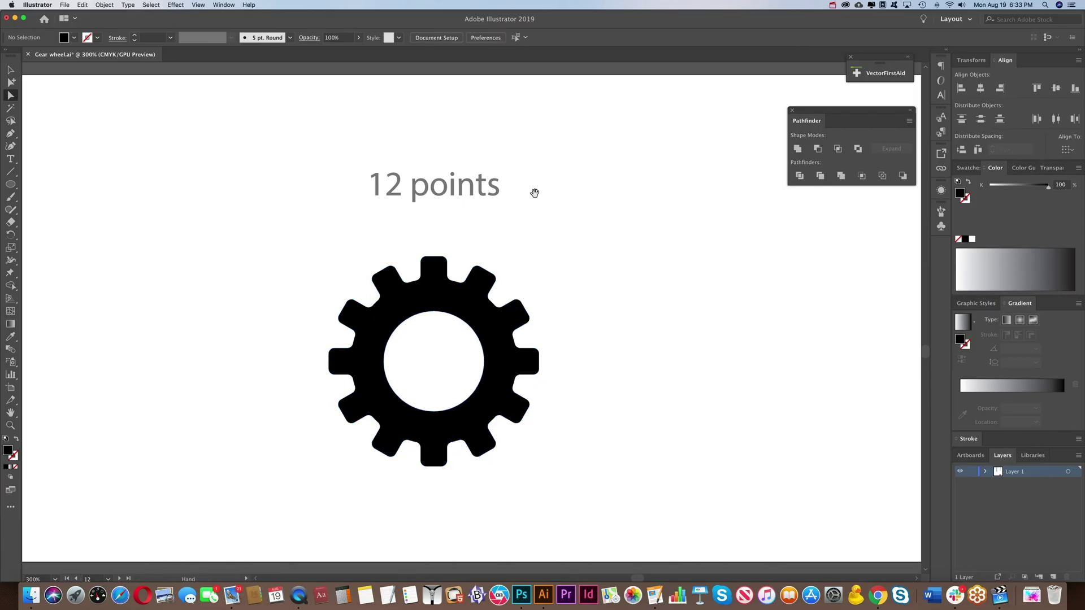
{"action": "scroll", "coordinate": [533, 188], "scroll_direction": "down", "scroll_amount": 10}
{"action": "key", "text": "v"}
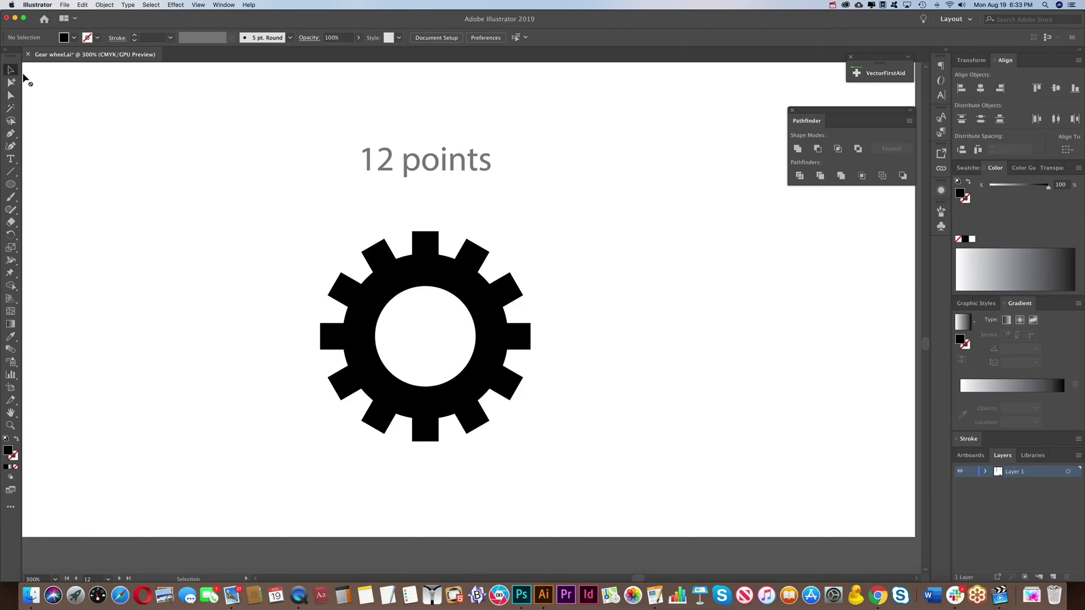
Unite the sharp gear's twelve bars and ring into one shape, leaving out the centre circle.
{"action": "left_click", "coordinate": [478, 291]}
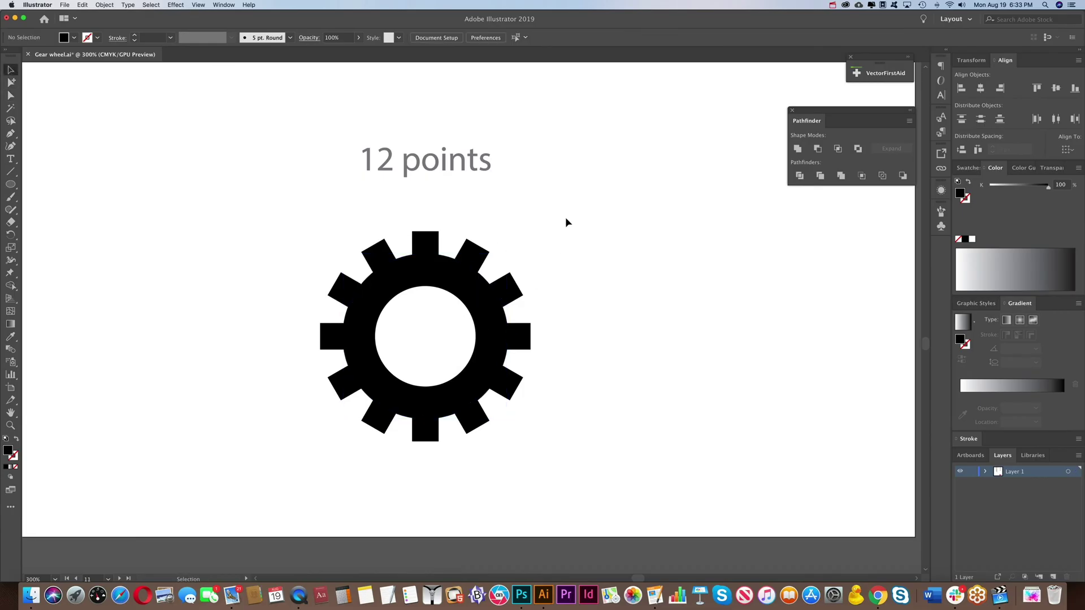
{"action": "left_click_drag", "start_coordinate": [567, 220], "coordinate": [260, 463]}
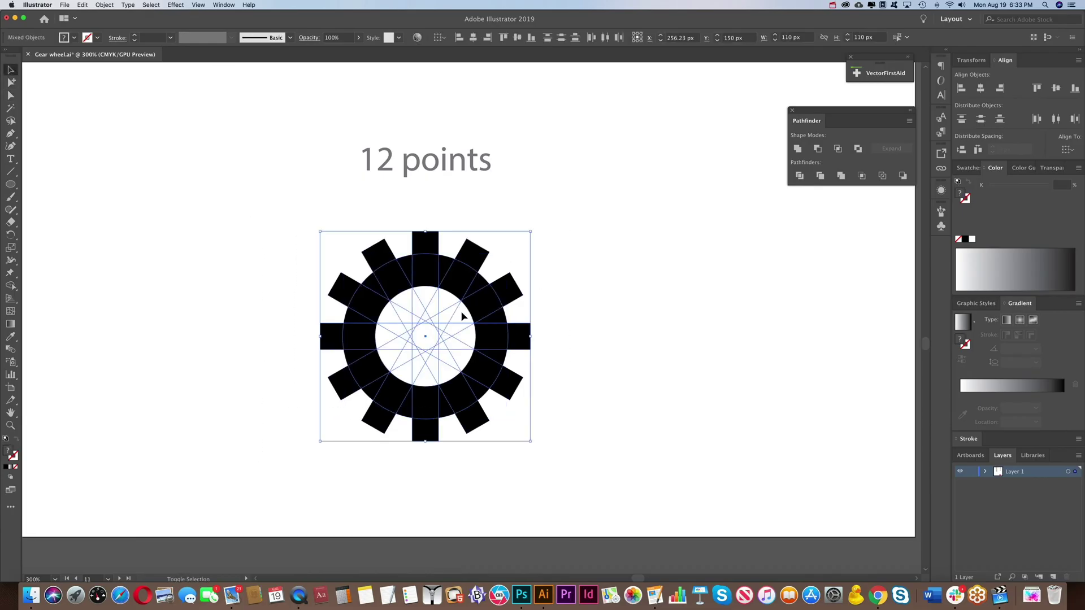
{"action": "left_click", "coordinate": [462, 317], "text": "shift"}
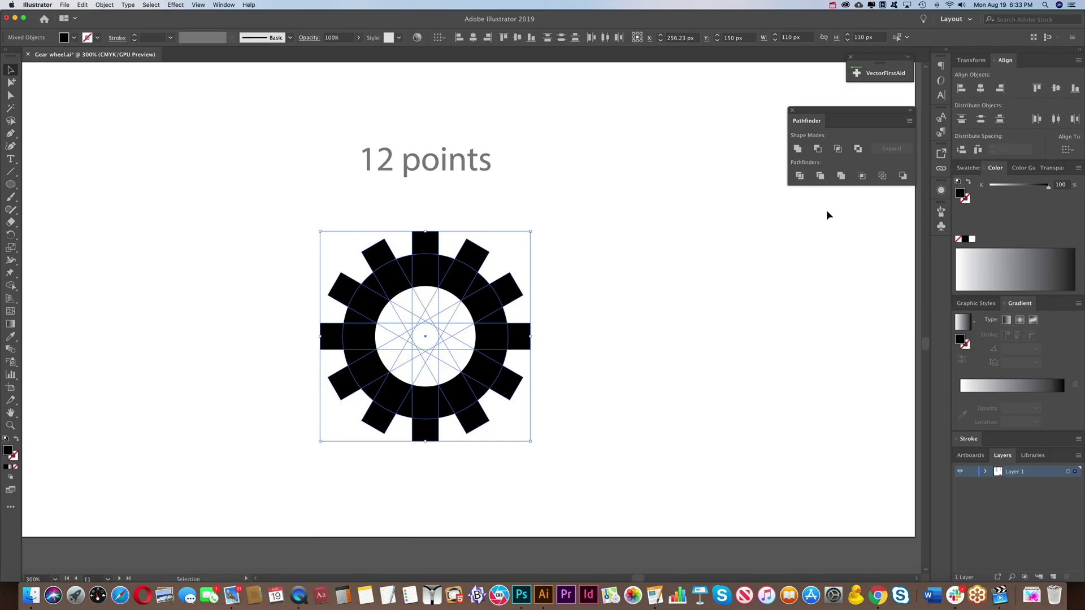
{"action": "left_click", "coordinate": [798, 150]}
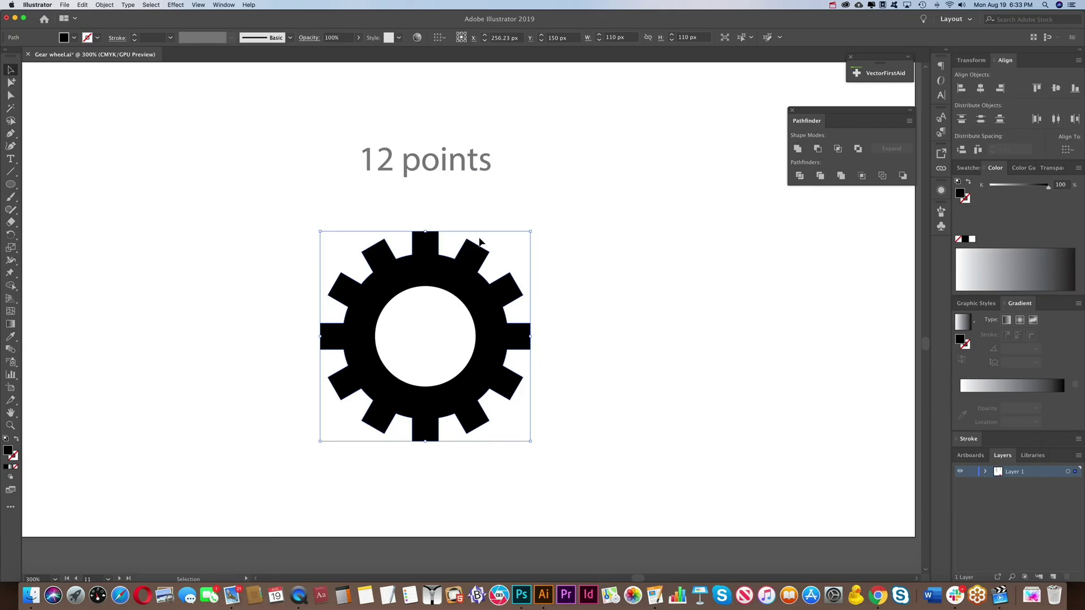
Divide the merged gear with the centre circle and ungroup the resulting pieces.
{"action": "left_click_drag", "start_coordinate": [537, 236], "coordinate": [261, 407]}
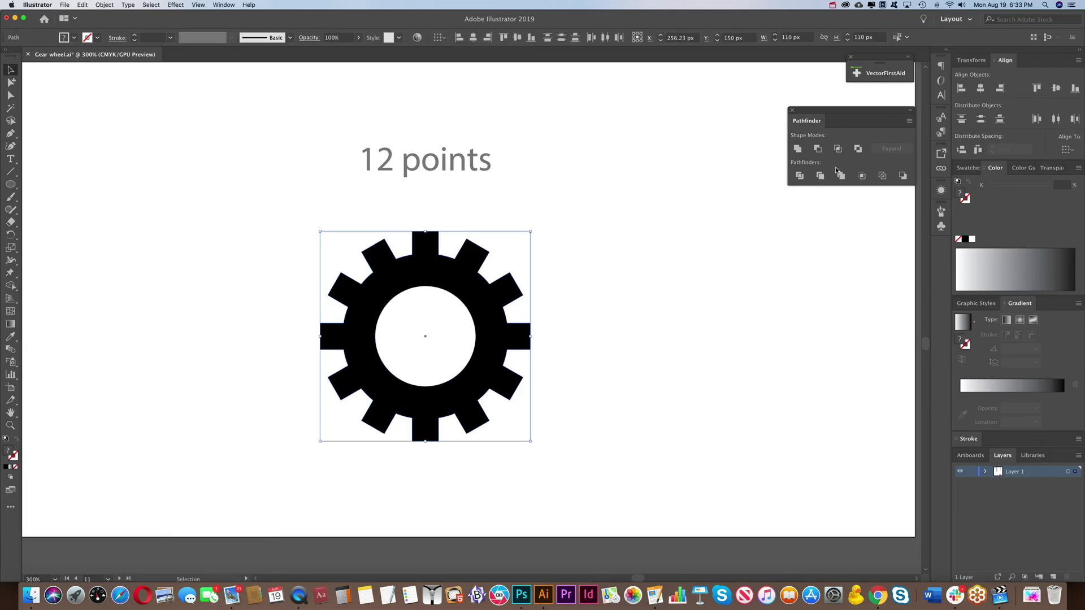
{"action": "left_click", "coordinate": [801, 177]}
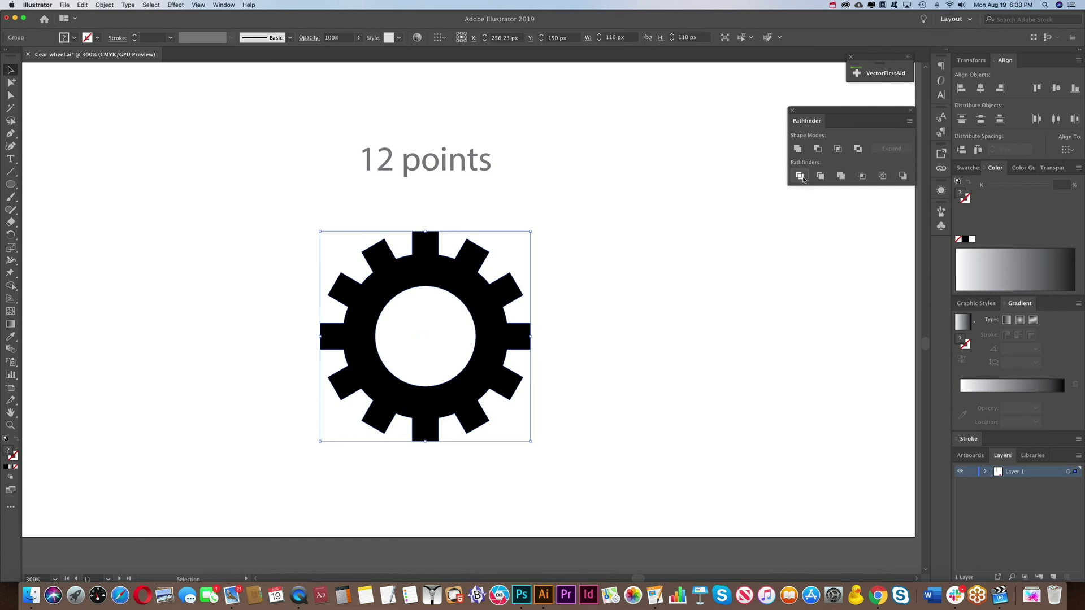
{"action": "right_click", "coordinate": [432, 294]}
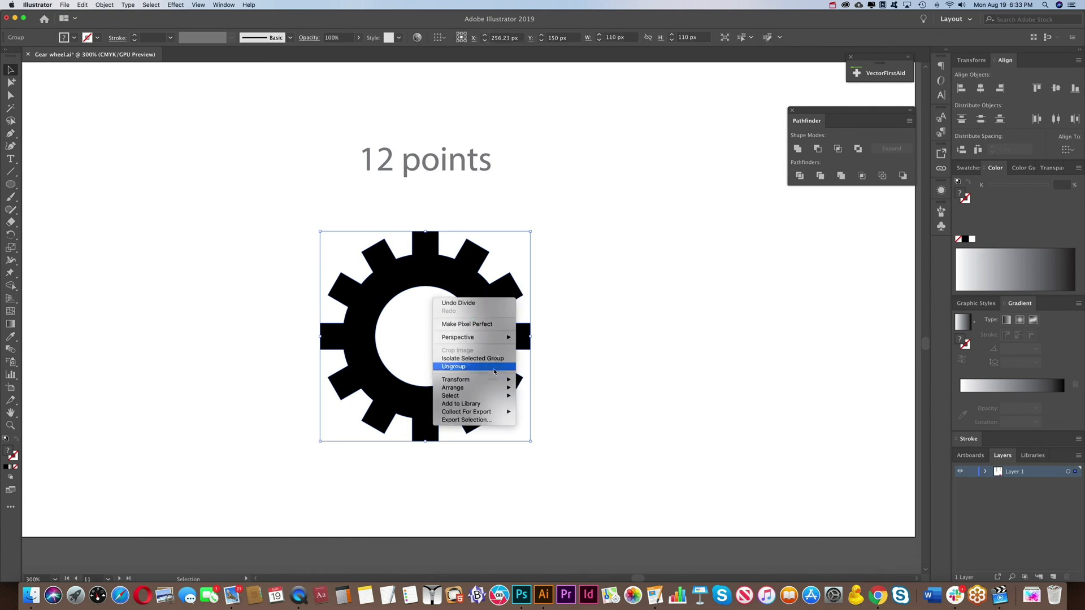
{"action": "left_click", "coordinate": [461, 367]}
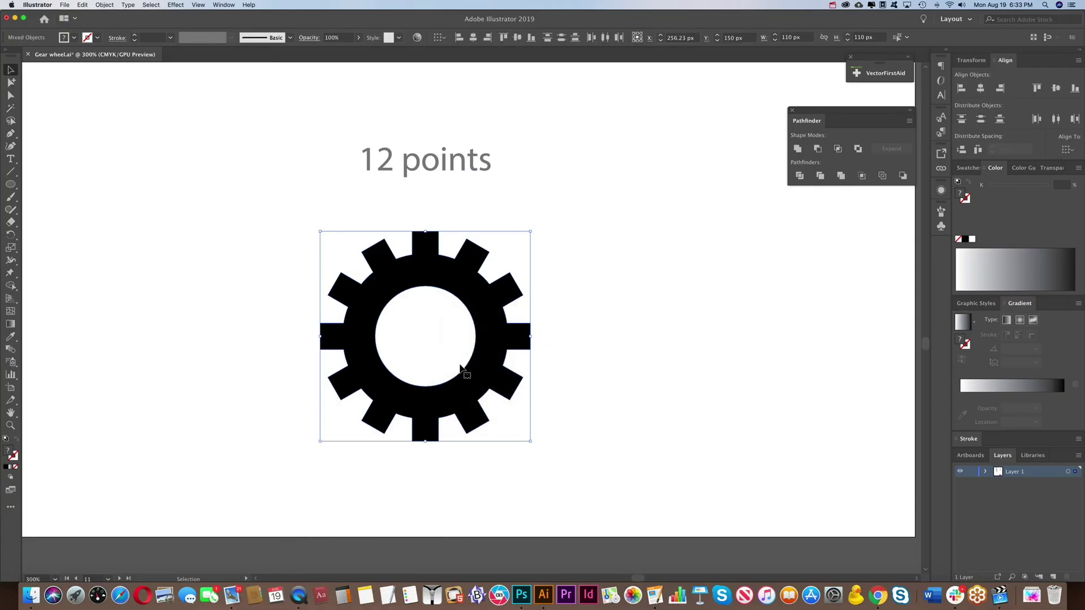
{"action": "left_click", "coordinate": [605, 317]}
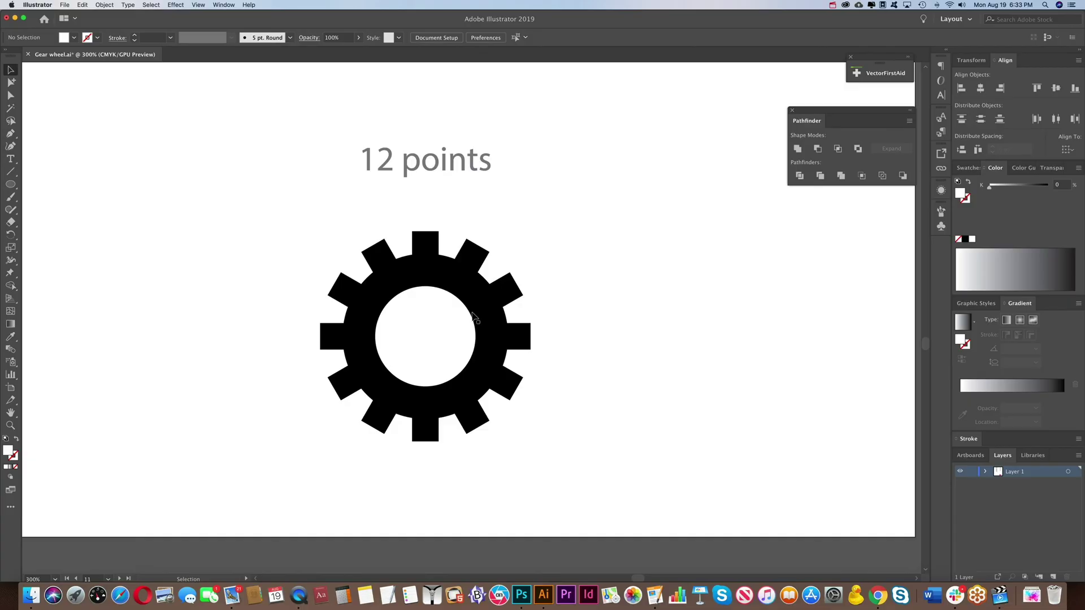
Select the gear's outer outline and drag Live Corners to round its tooth corners to about 3 px.
{"action": "key", "text": "a"}
{"action": "left_click_drag", "start_coordinate": [269, 207], "coordinate": [639, 492]}
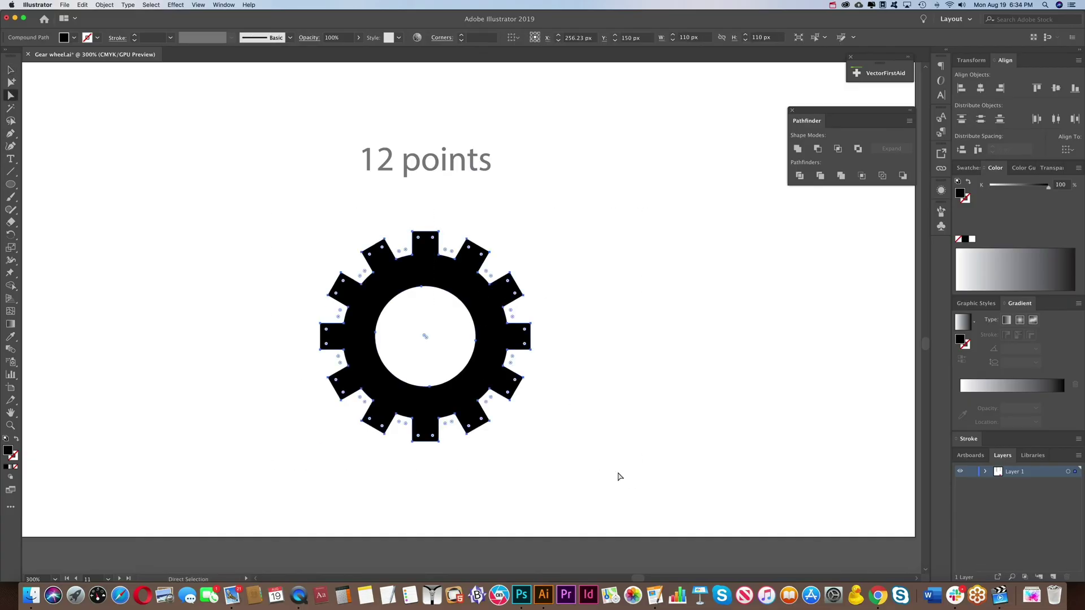
{"action": "left_click", "coordinate": [476, 342]}
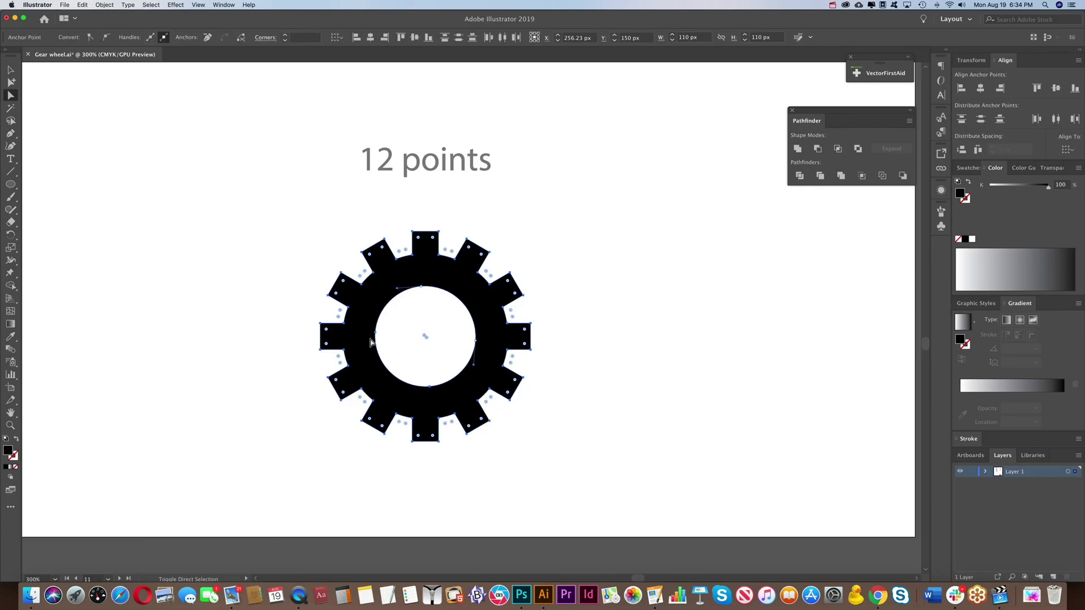
{"action": "left_click", "coordinate": [429, 387]}
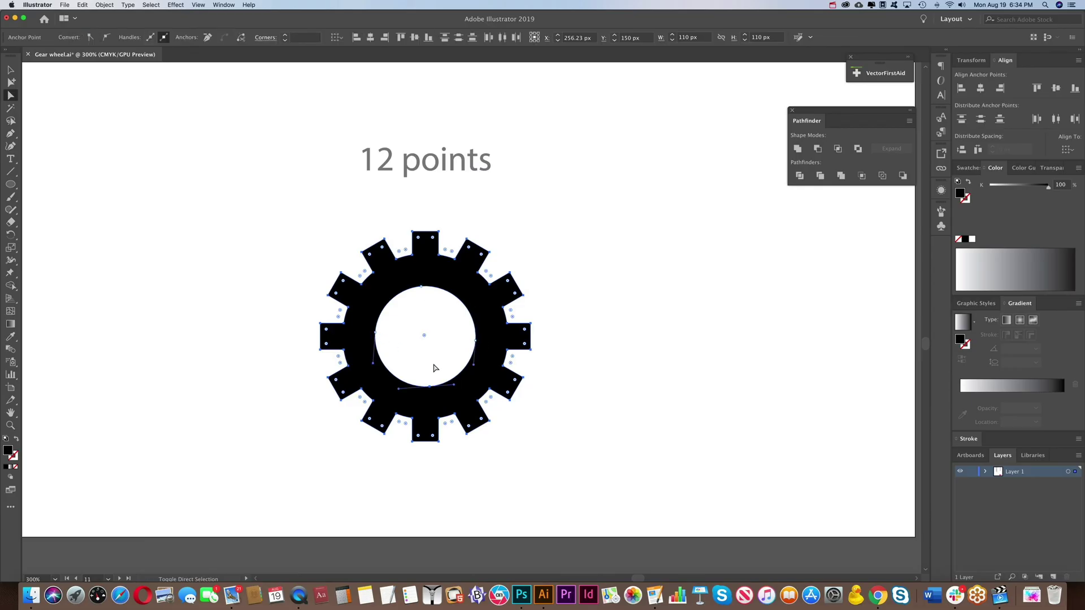
{"action": "left_click", "coordinate": [432, 393]}
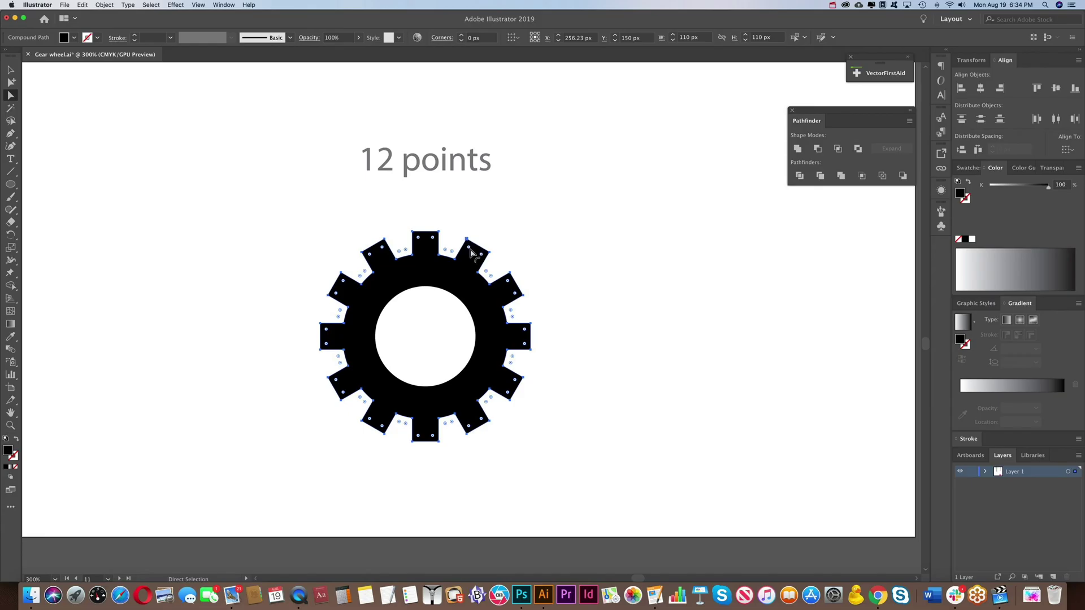
{"action": "left_click_drag", "start_coordinate": [469, 248], "coordinate": [470, 249]}
{"action": "left_click_drag", "start_coordinate": [470, 250], "coordinate": [470, 250]}
{"action": "left_click_drag", "start_coordinate": [469, 249], "coordinate": [470, 250]}
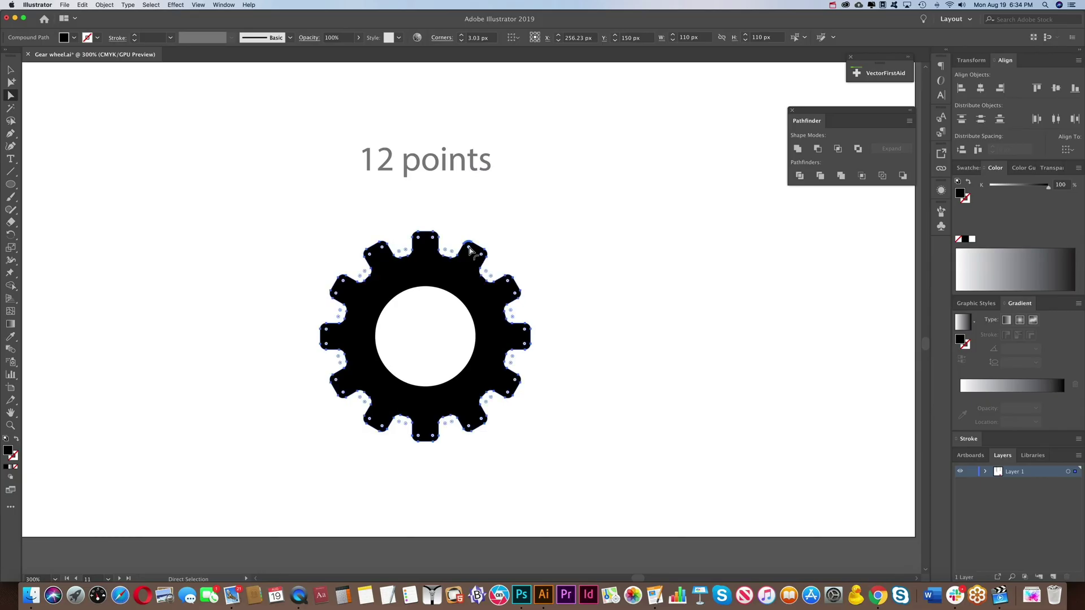
{"action": "left_click", "coordinate": [525, 250]}
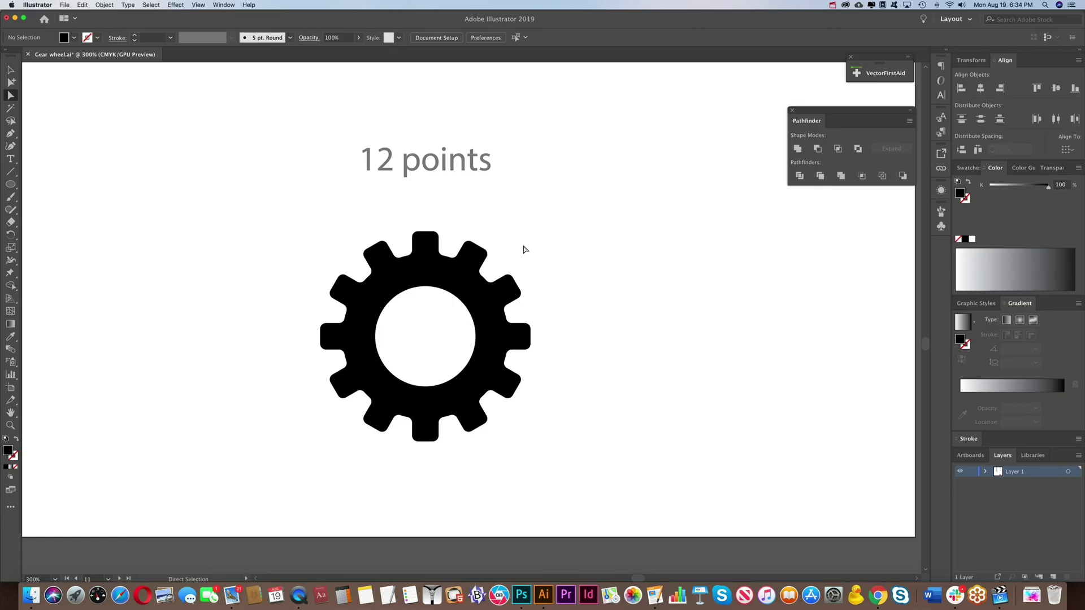